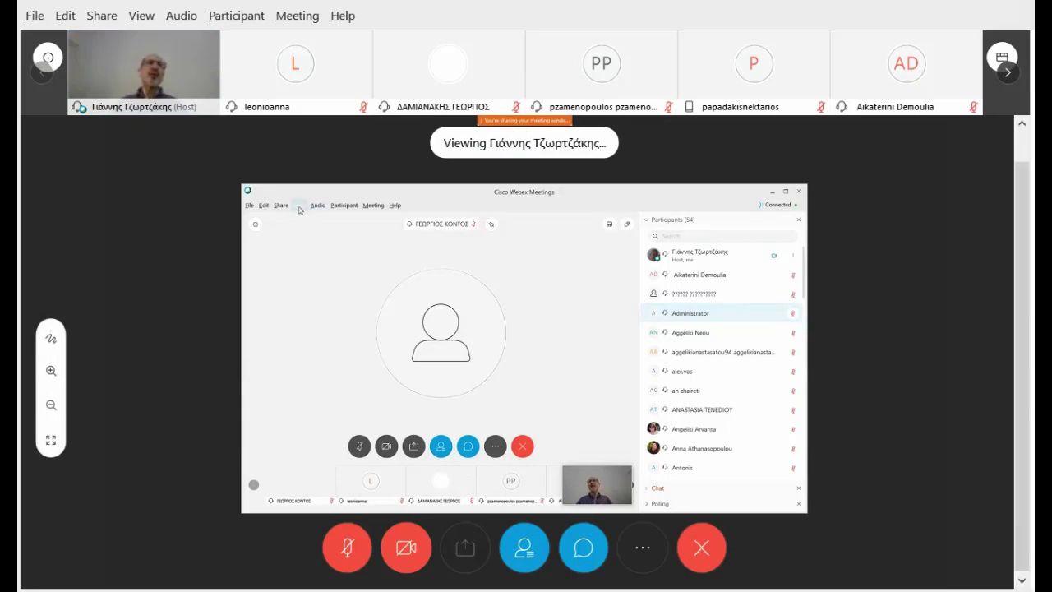
Open the panel manager and remove Polling from the current meeting panels
left_click(300, 212)
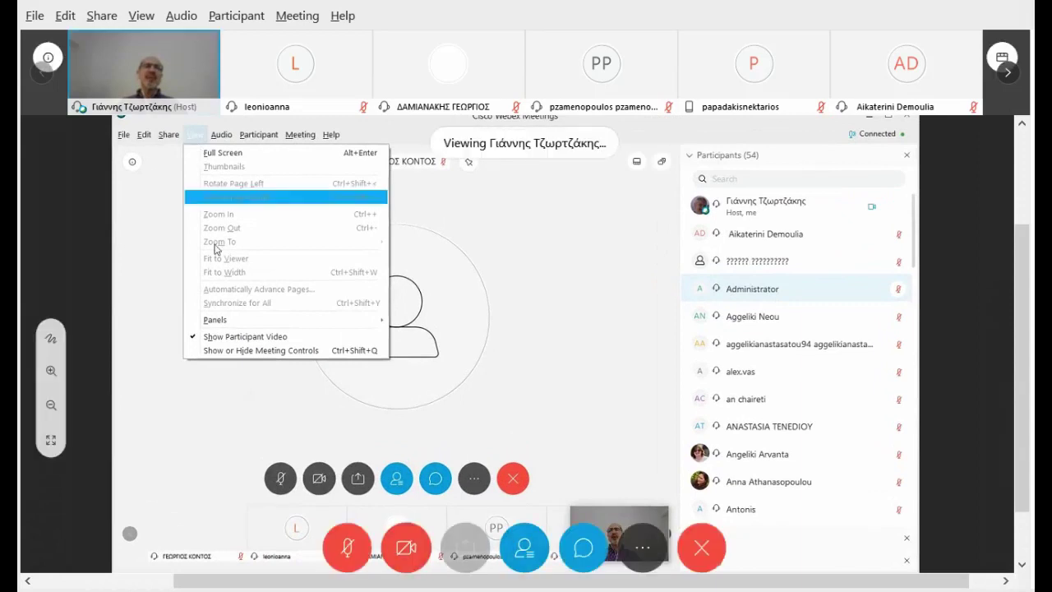
mouse_move(225, 320)
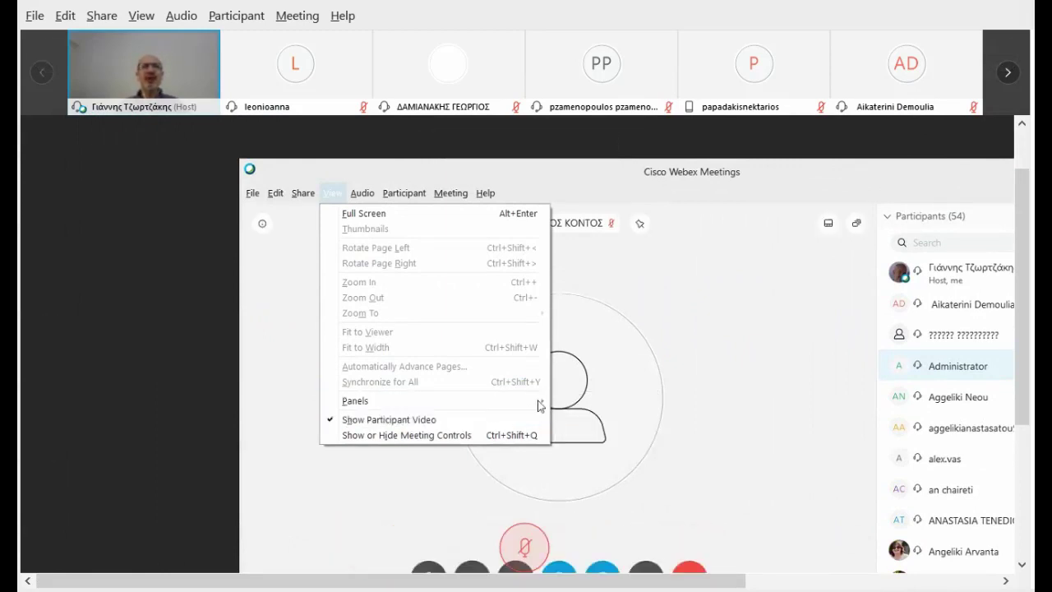
mouse_move(540, 403)
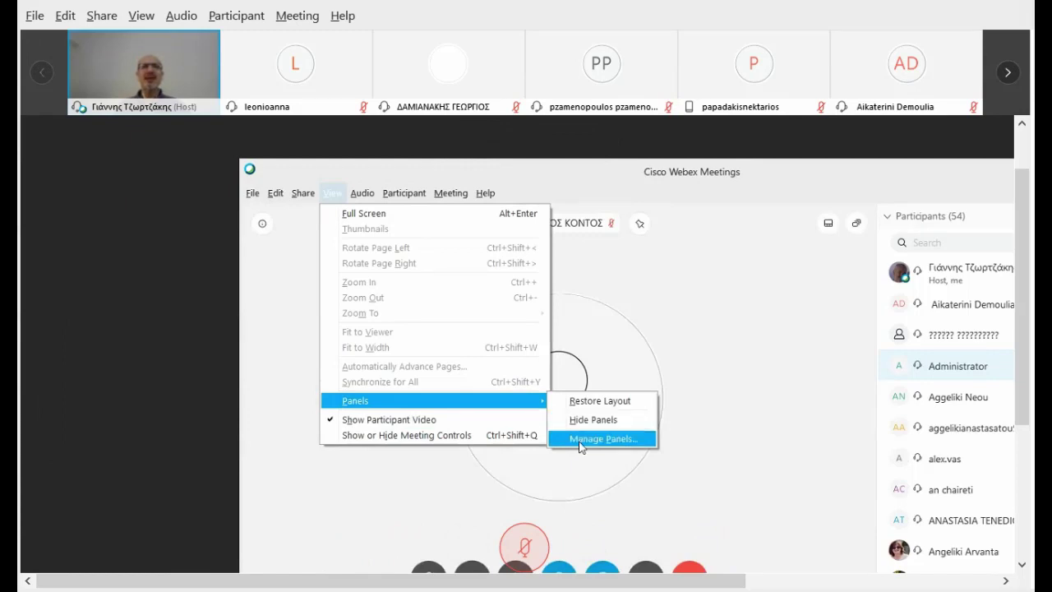
left_click(581, 440)
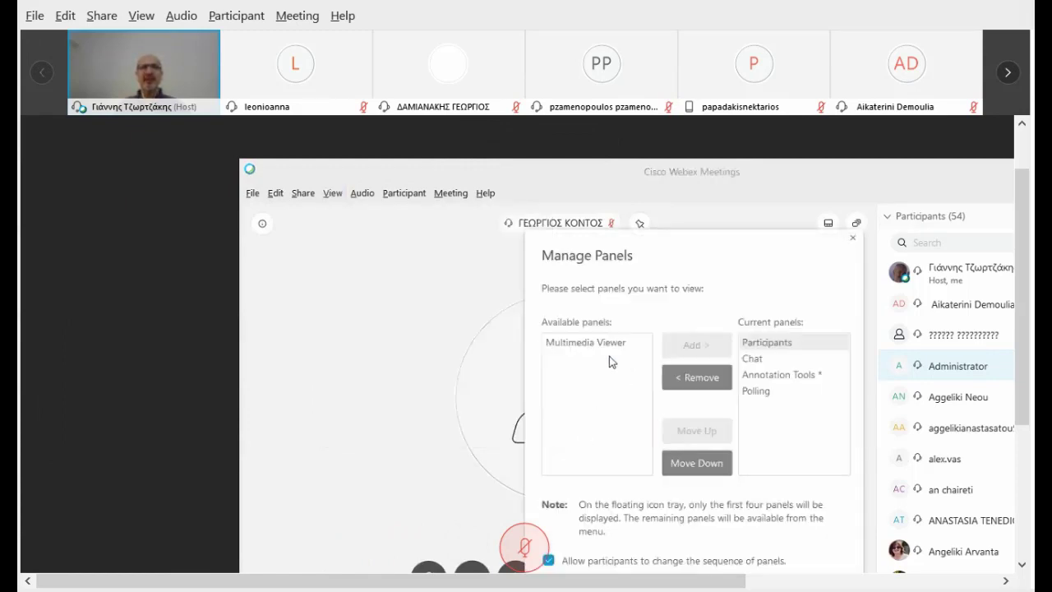
left_click(750, 393)
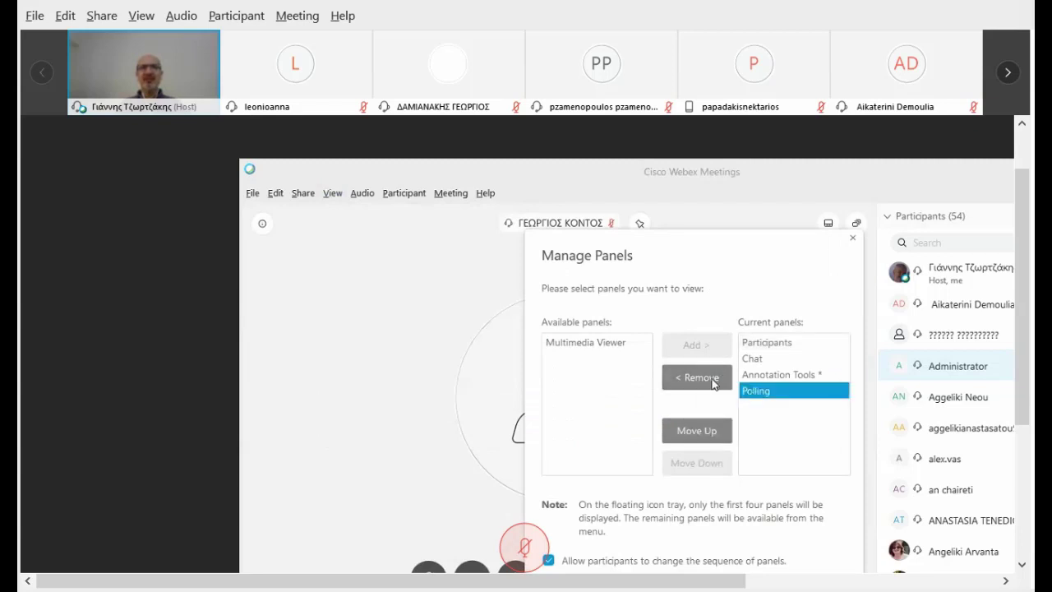
left_click(712, 380)
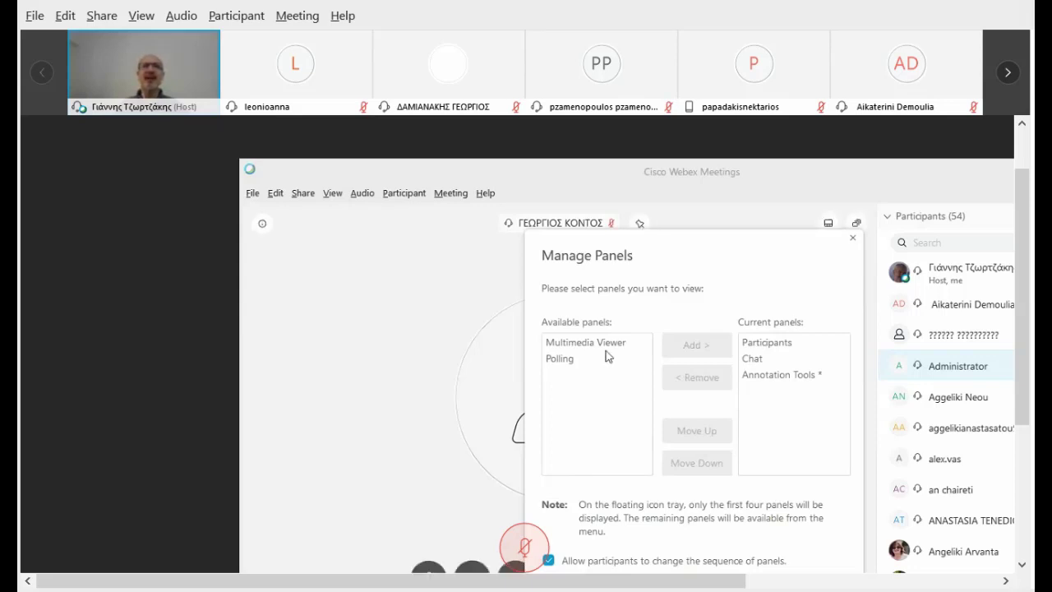
Add Polling back to the current panels and accept the panel settings
left_click(558, 362)
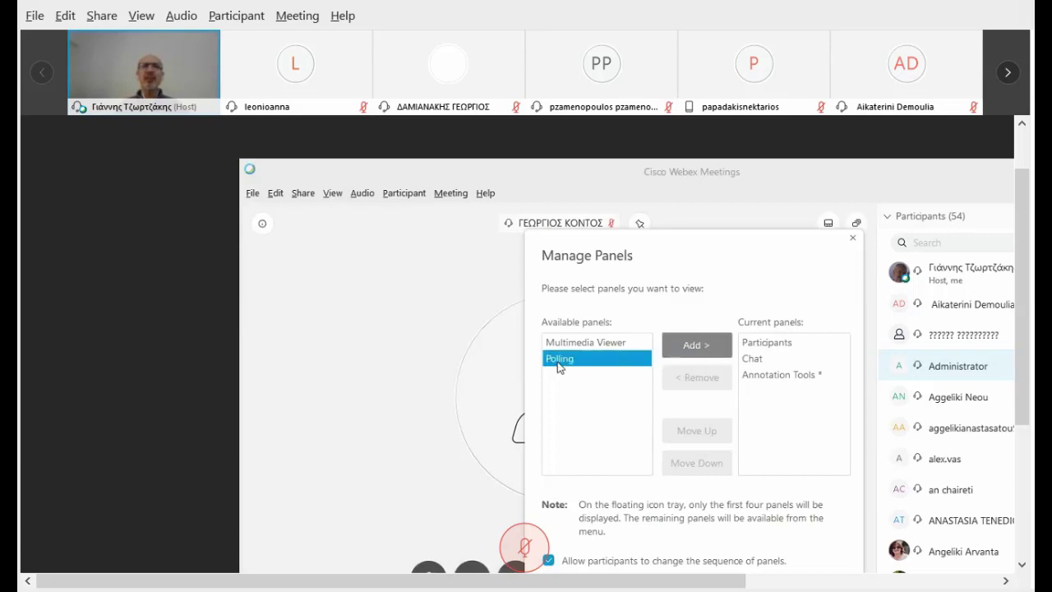
left_click(697, 344)
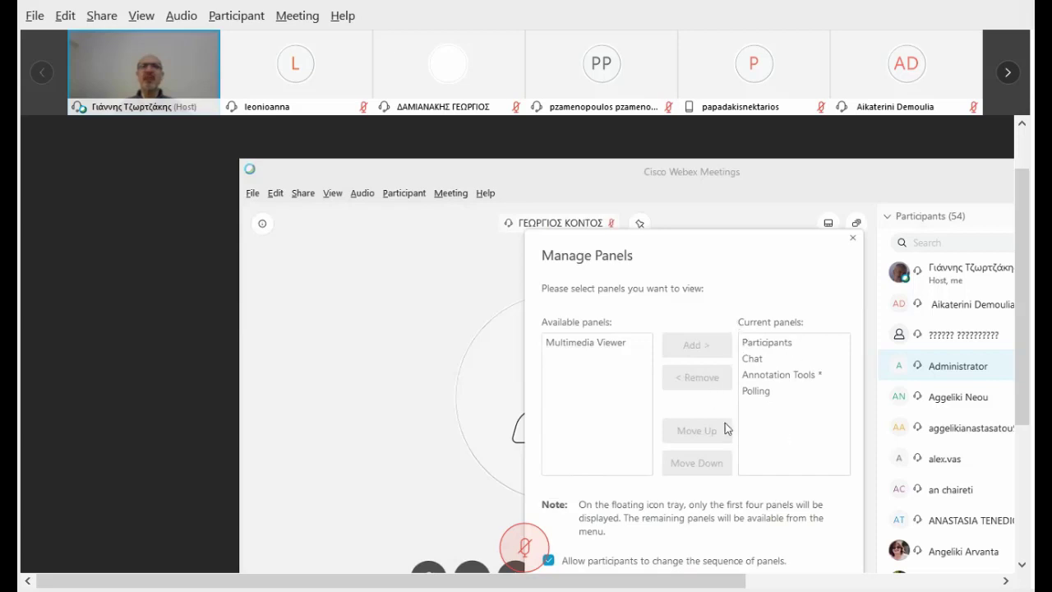
key("Return")
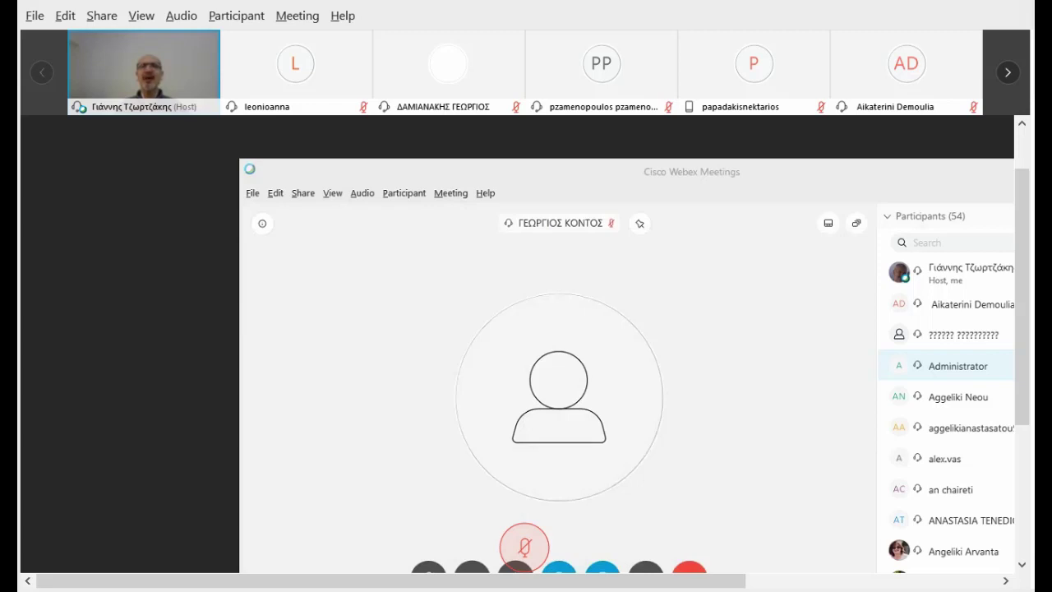
Check the additional meeting options for the Polling entry and close them again
scroll(527, 346, "down", 1)
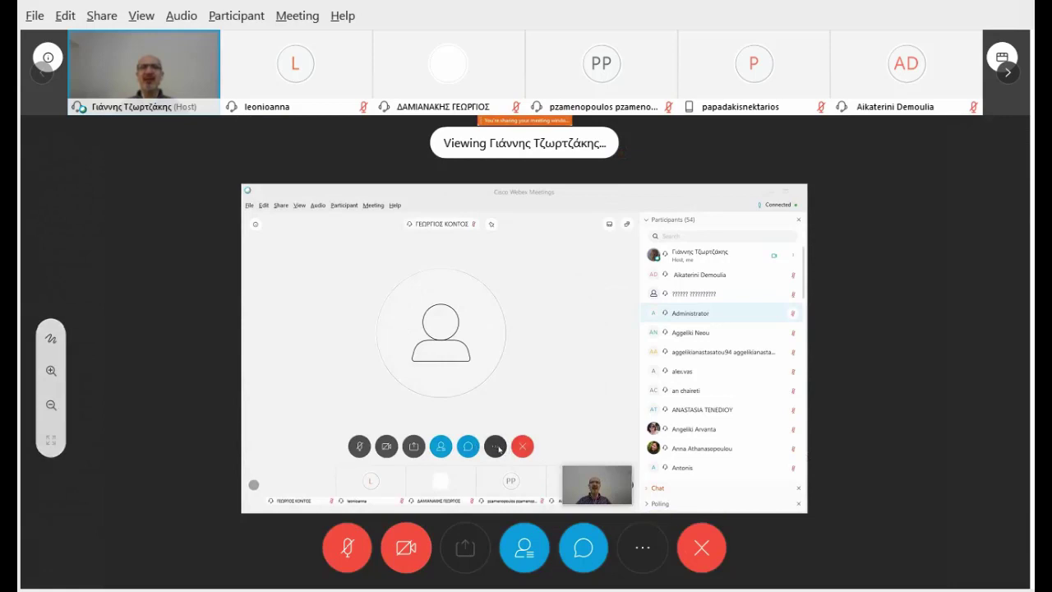
left_click(497, 448)
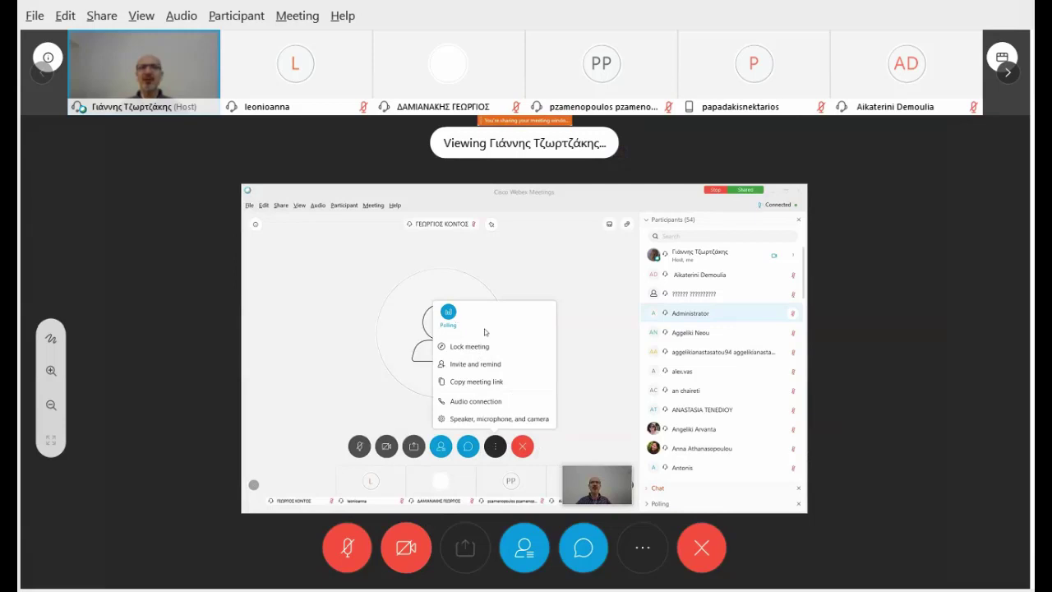
left_click(604, 425)
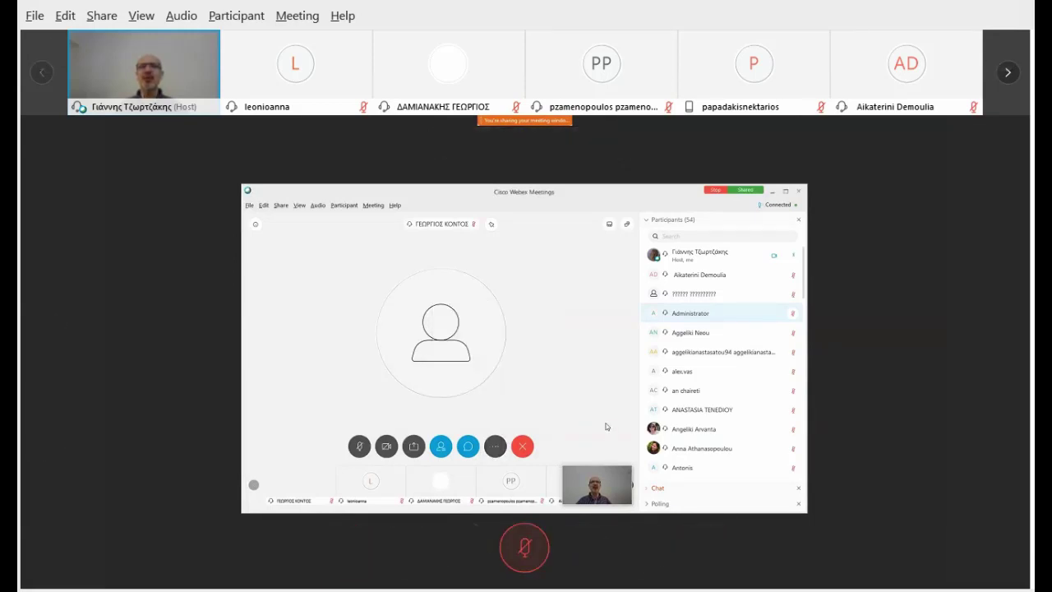
Expand the Polling panel, start a new poll and choose the question type Multiple choice - Single Answer
left_click(650, 503)
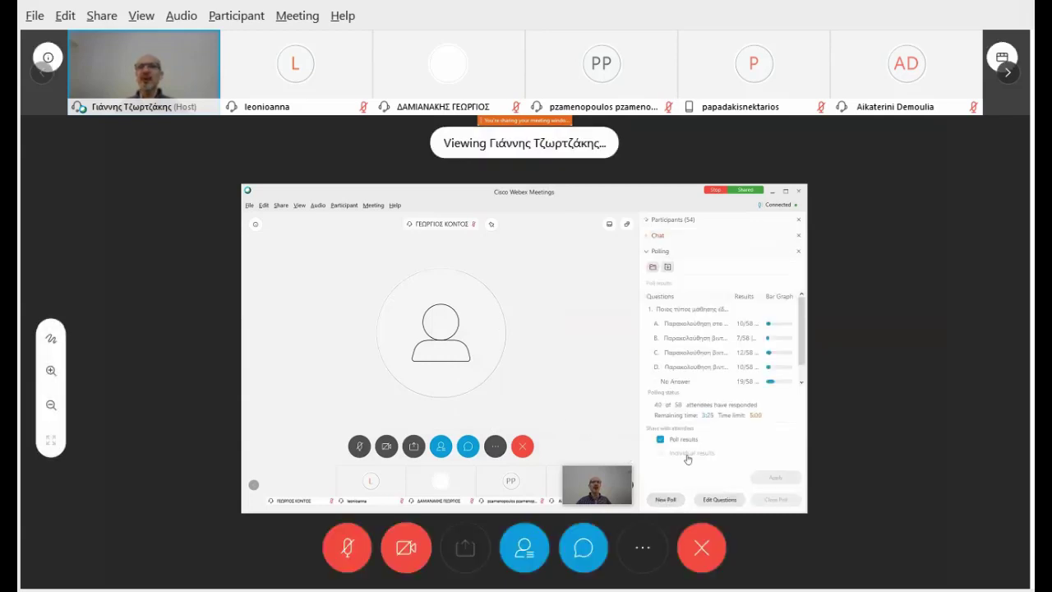
left_click(51, 371)
scroll(814, 311, "up", 1)
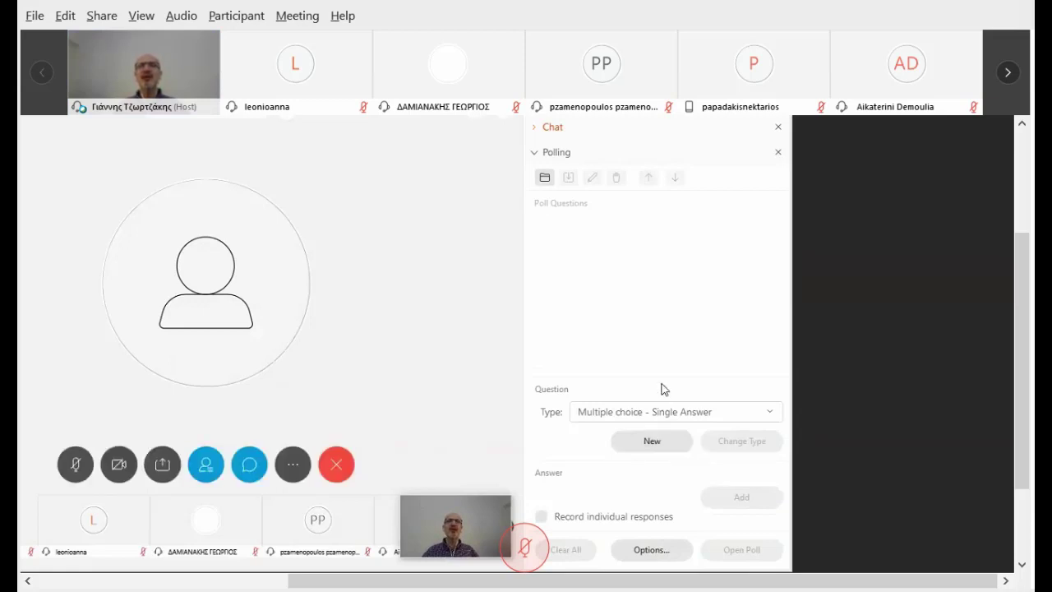
left_click(771, 416)
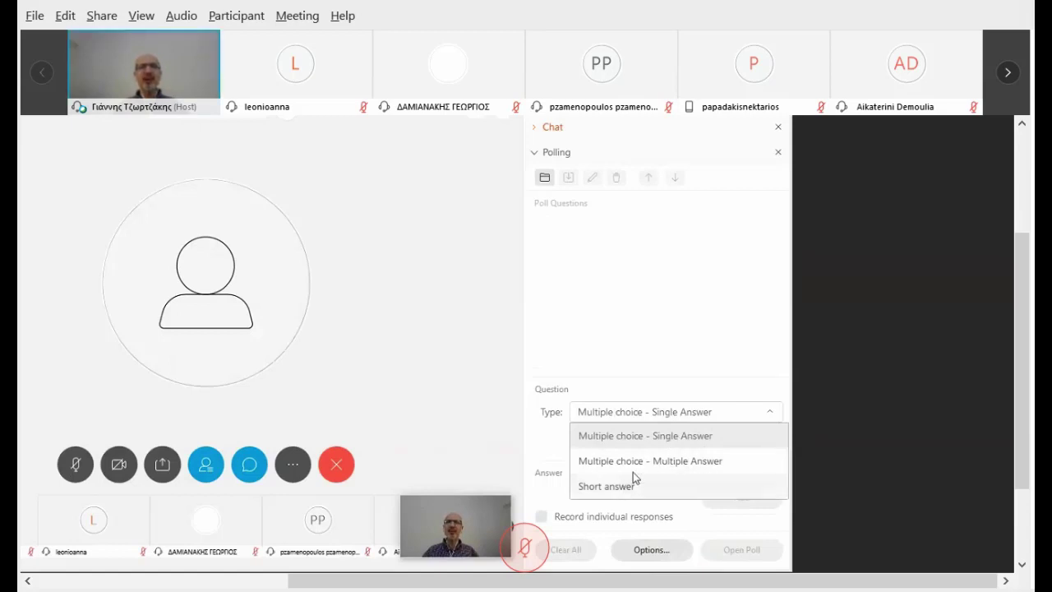
left_click(663, 436)
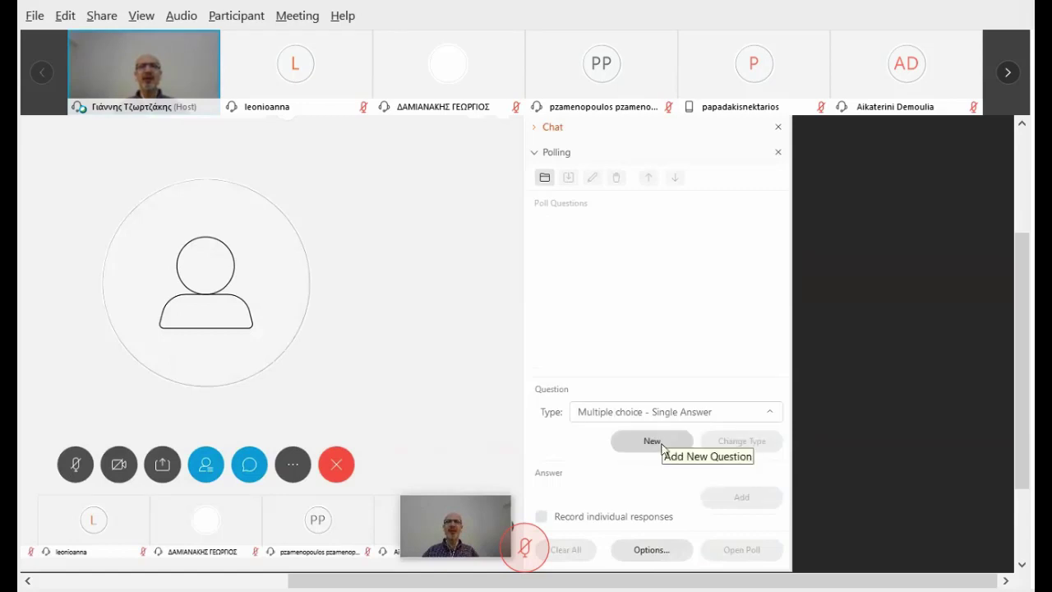
Create a new poll question reading "Πόσο εύκολα μπορω να χειριστω το webex?"
left_click(658, 444)
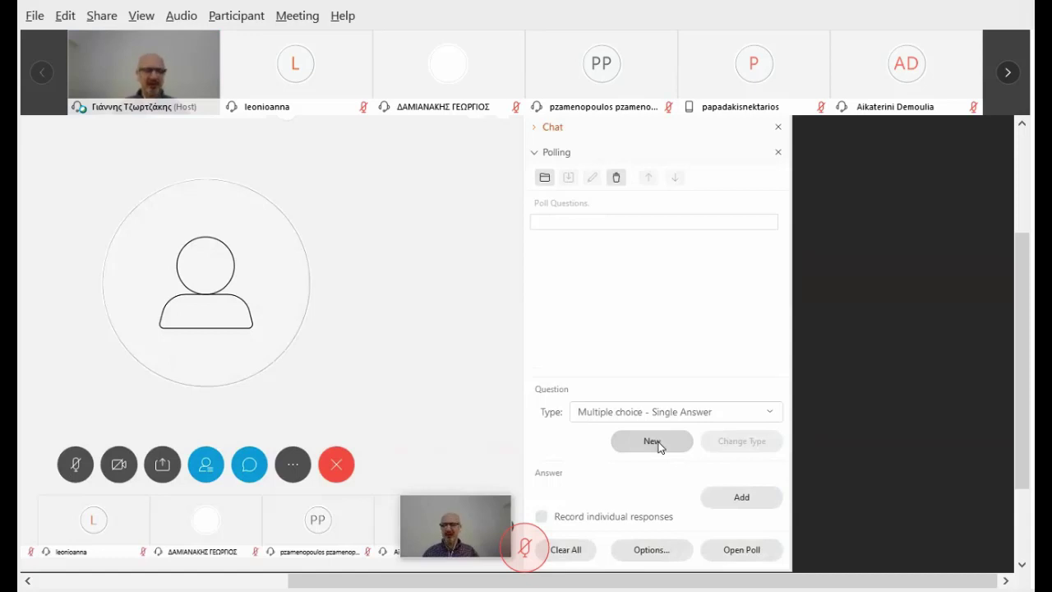
type("Γ")
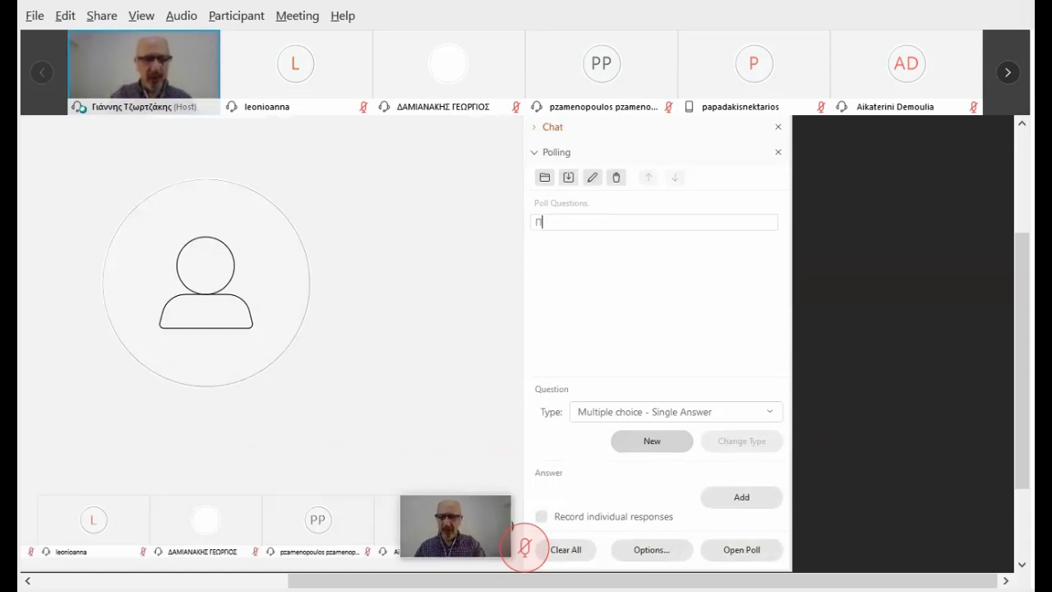
type("οσο")
key("Return")
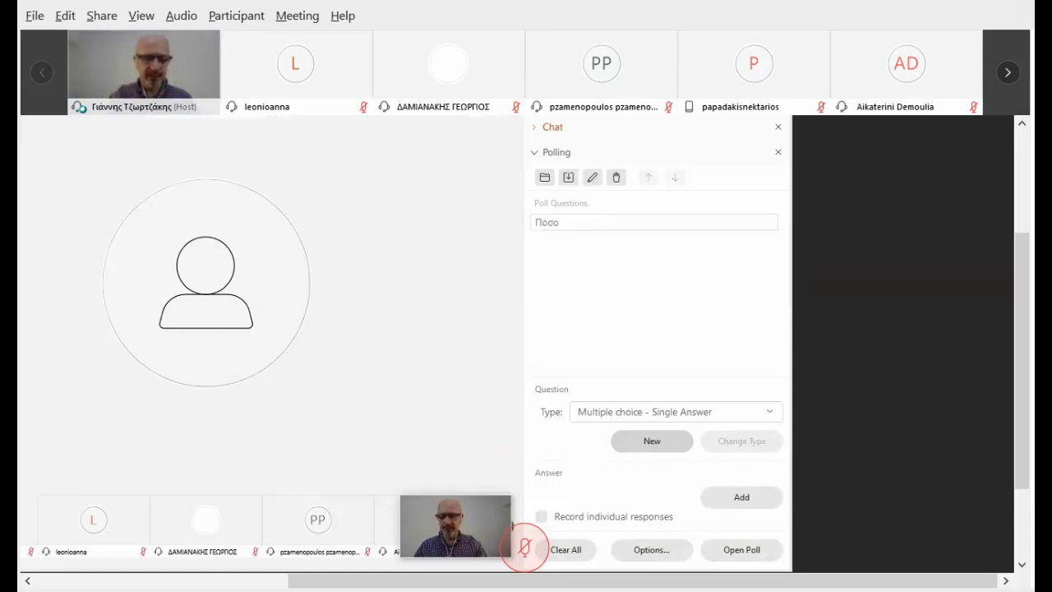
type("ευκολ")
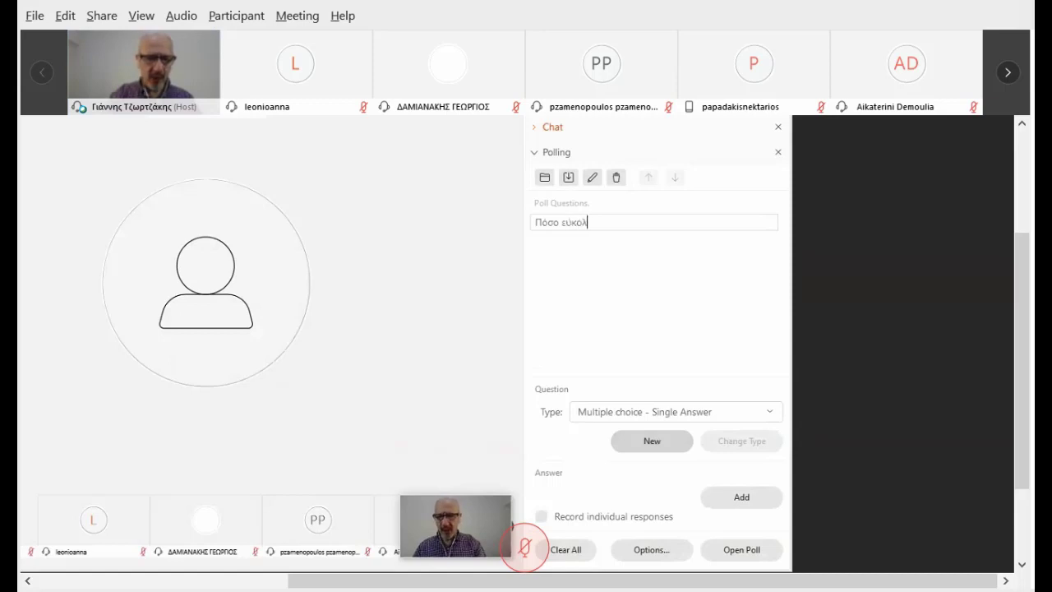
type("α μπορ")
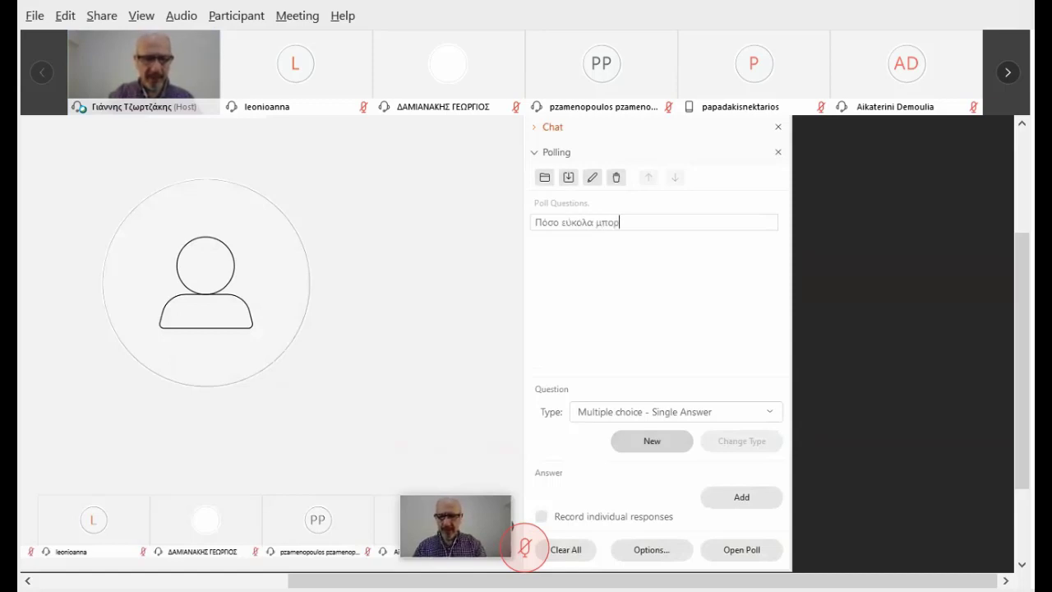
type("ω να χειριστ")
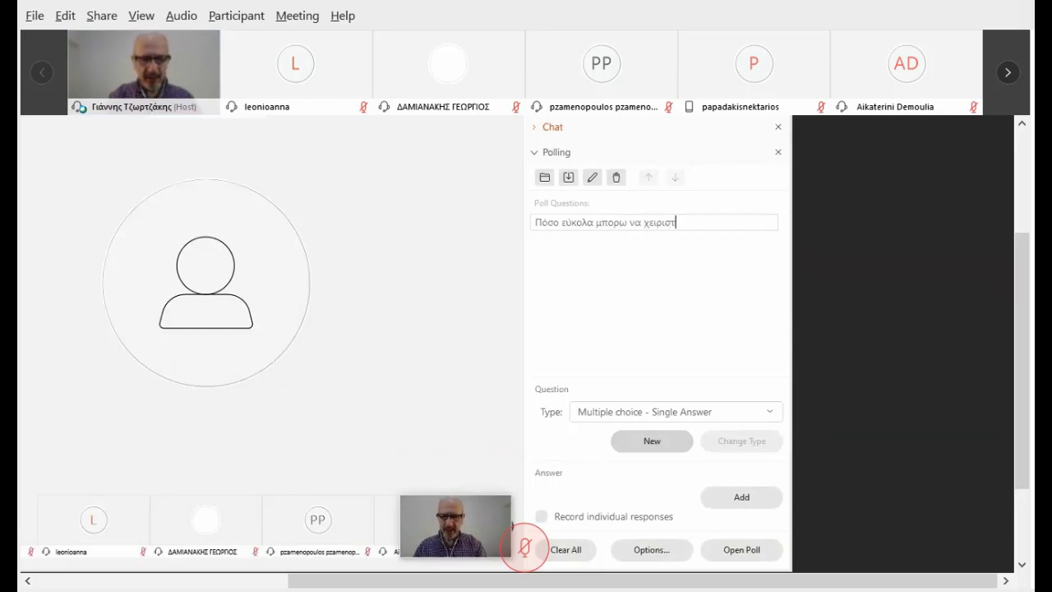
type("ω το we")
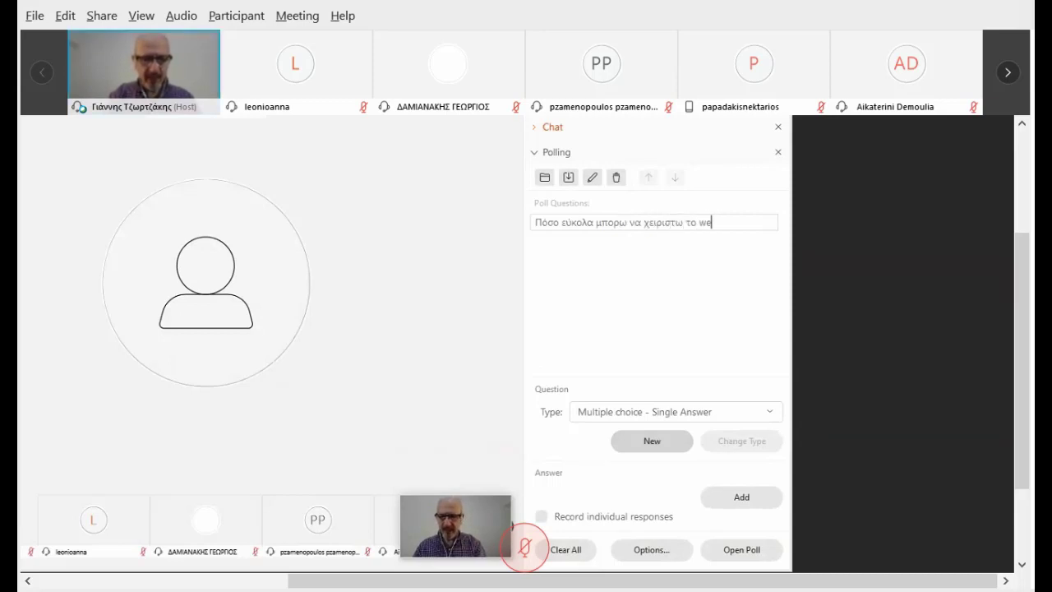
type("bex")
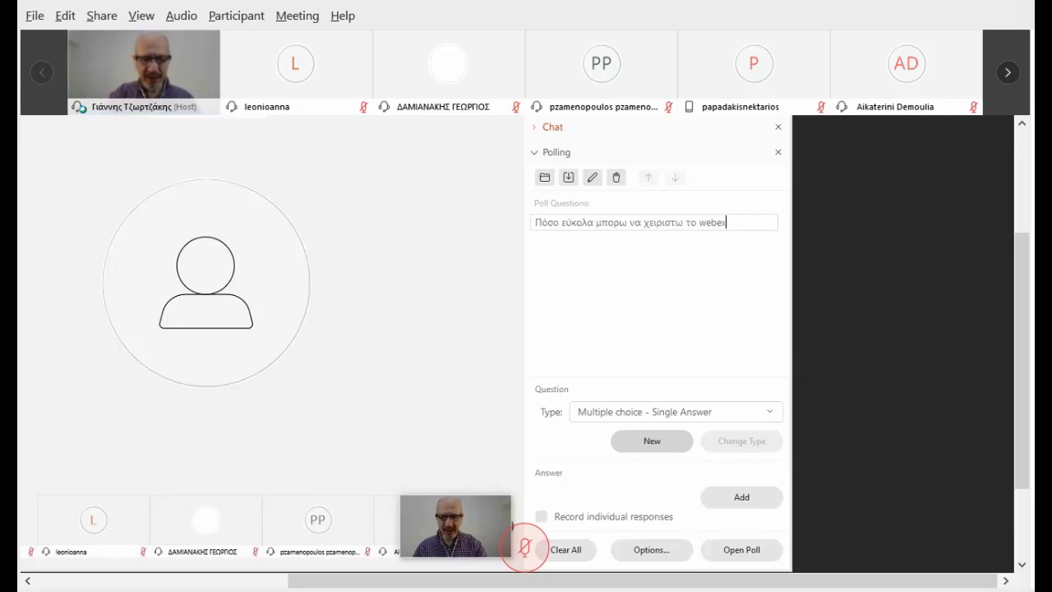
type("/")
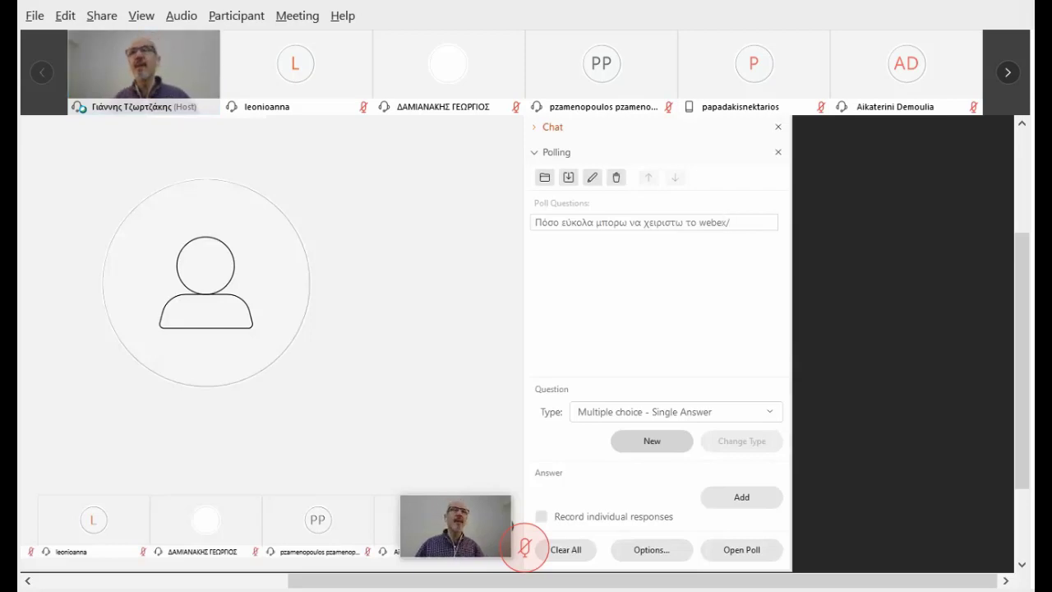
key("BackSpace")
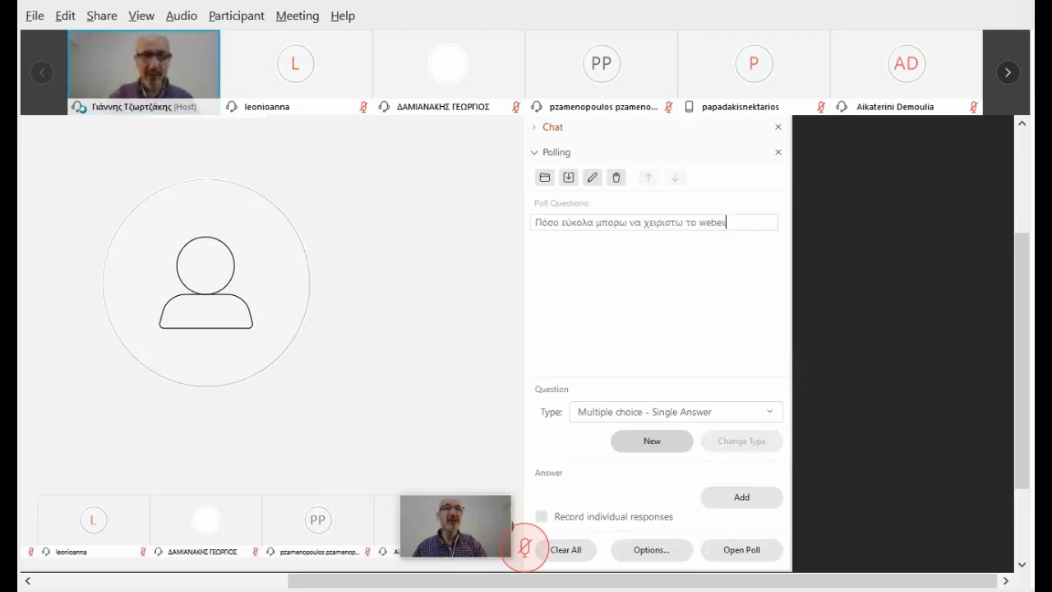
type("?")
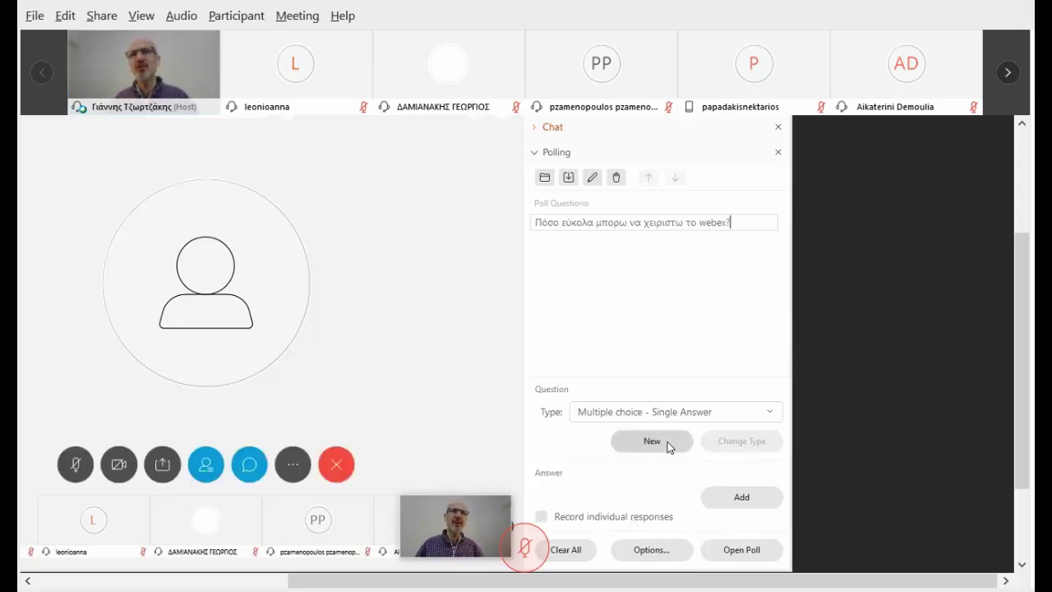
Add the first answer option "Πολύ δύσκολα" to the question
left_click(742, 497)
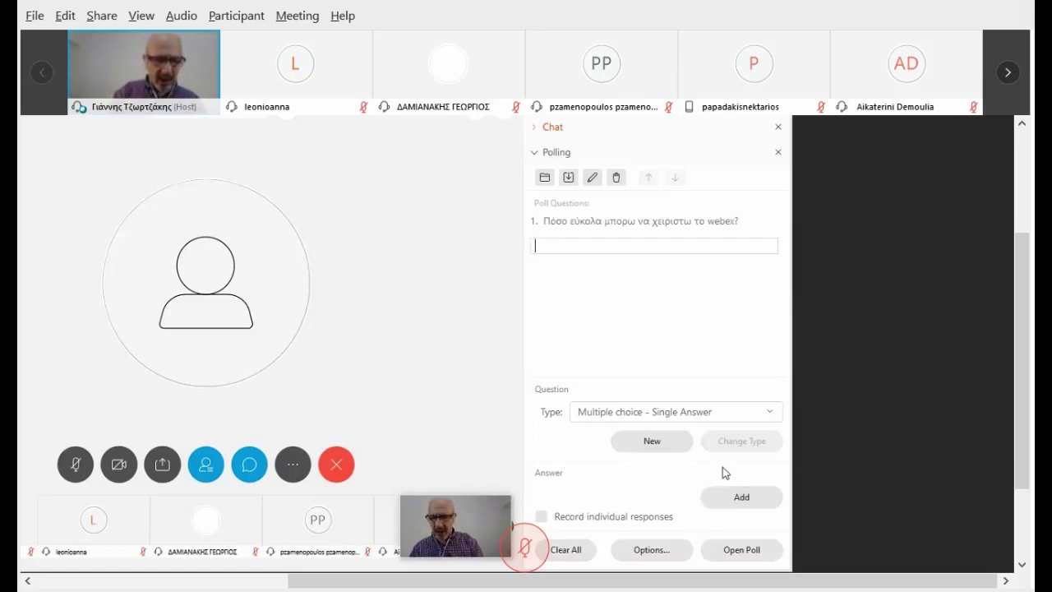
type("Πολ")
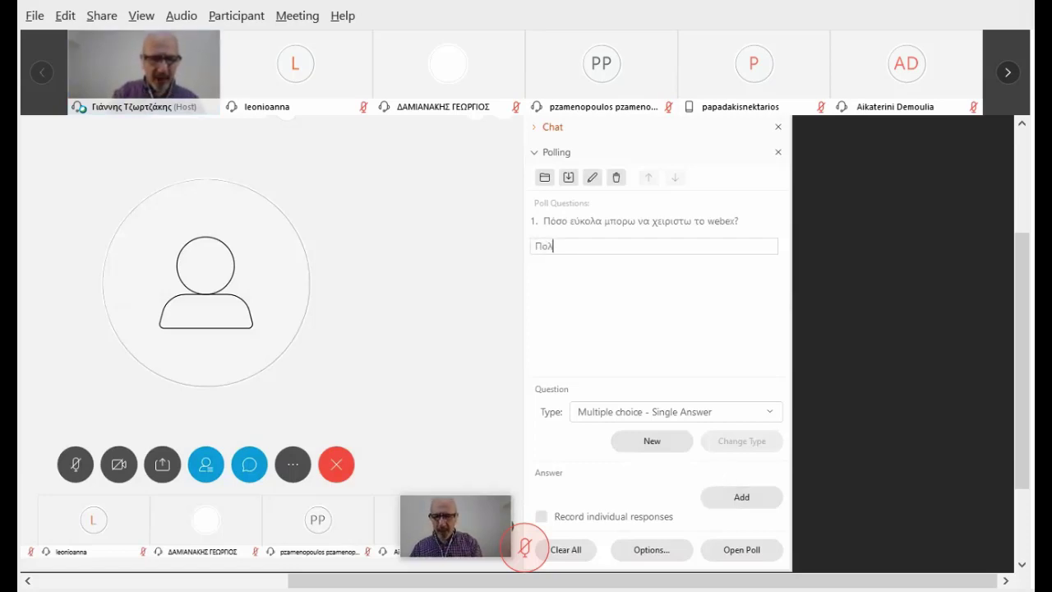
type("ύ δύσκολο")
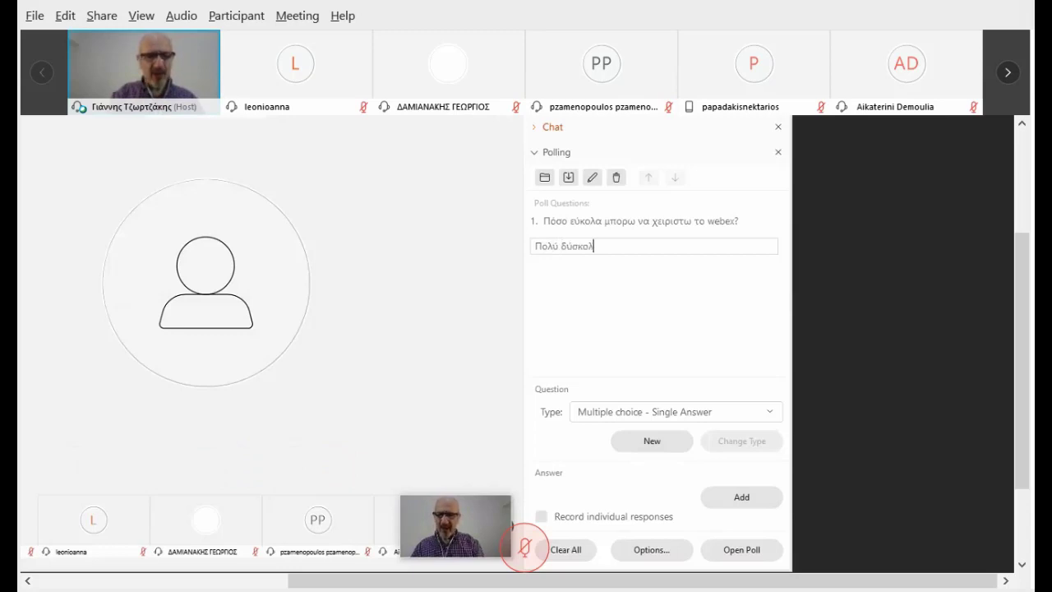
Add a second answer option reading "Με βοήθεια θα τα καταφέρω"
left_click(745, 498)
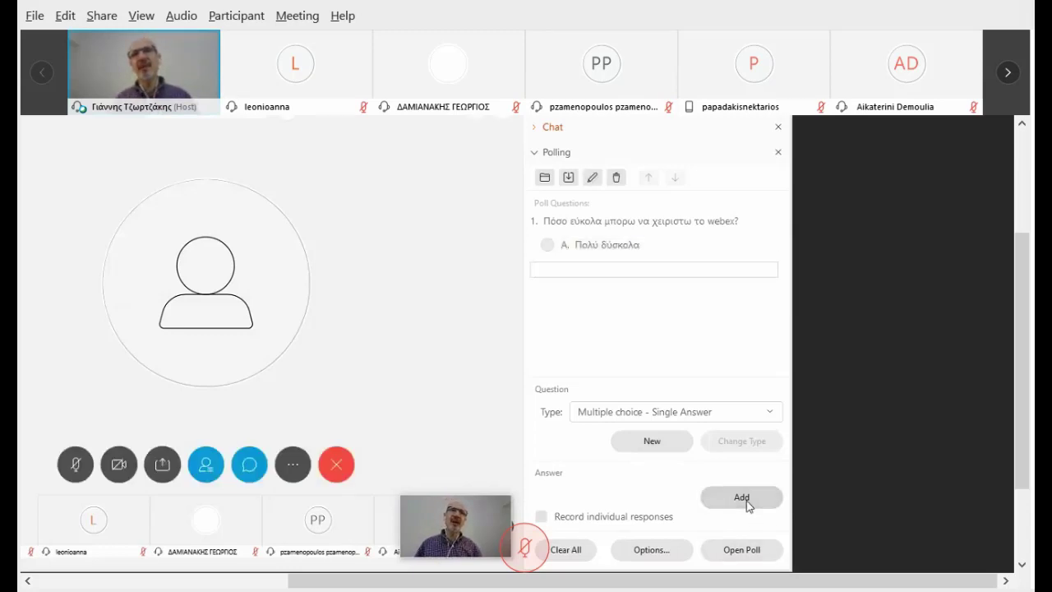
type("Με ")
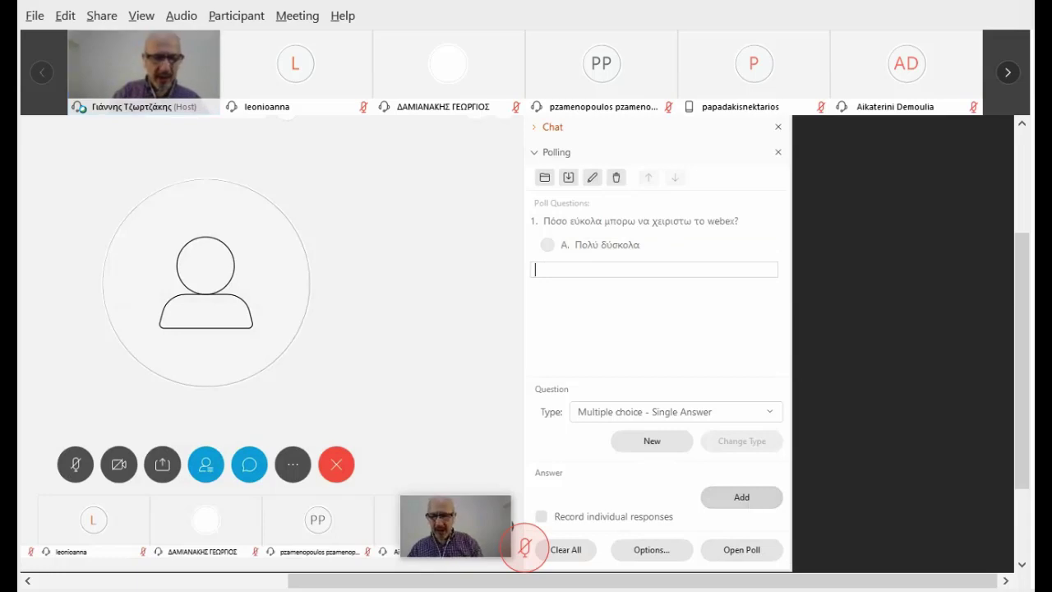
type("β")
type("οήθεια")
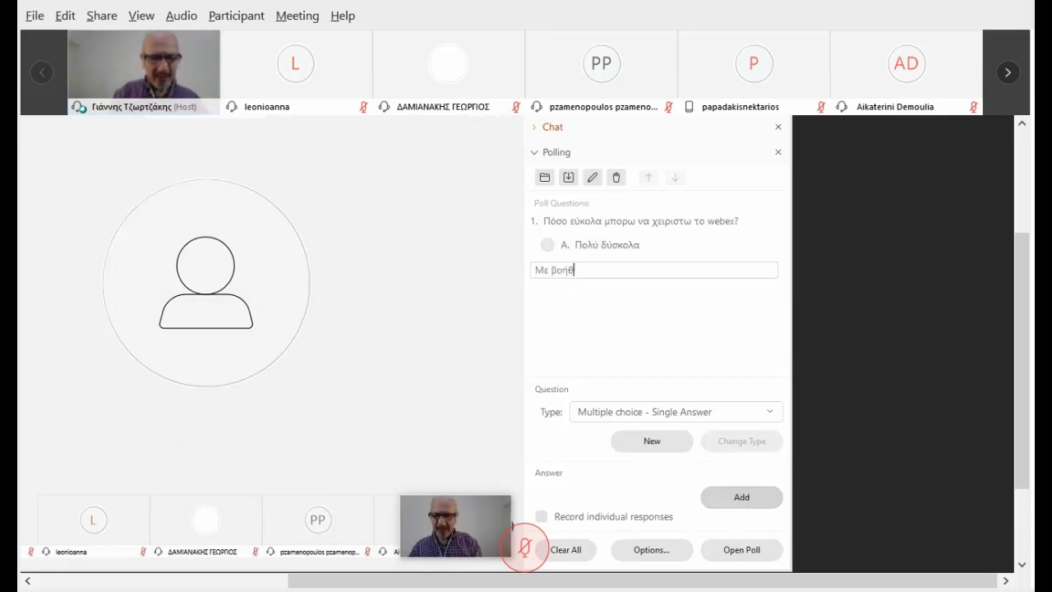
type(" θα τα ")
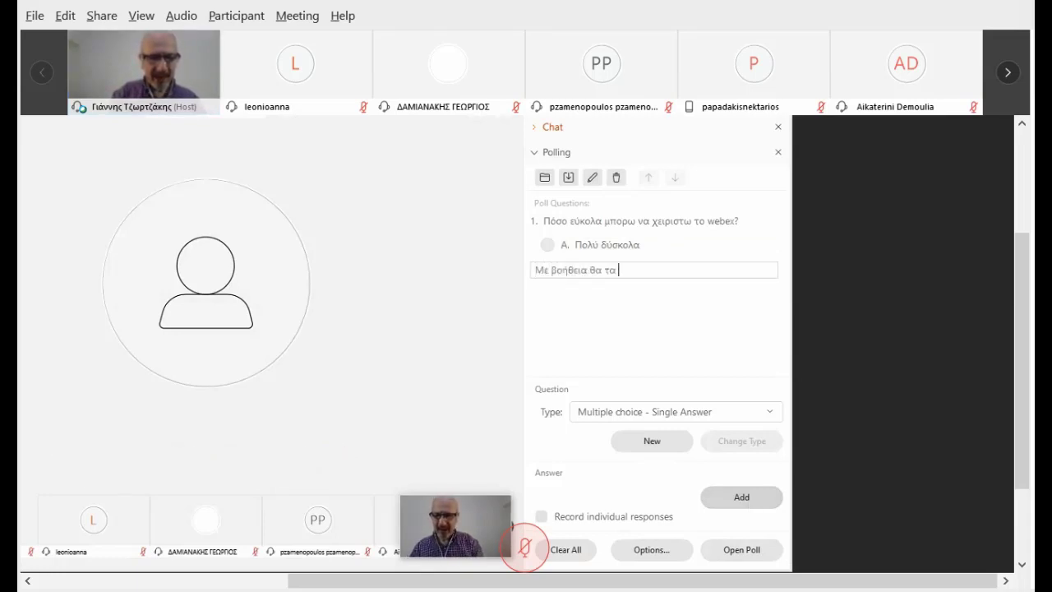
type("καταφέρω")
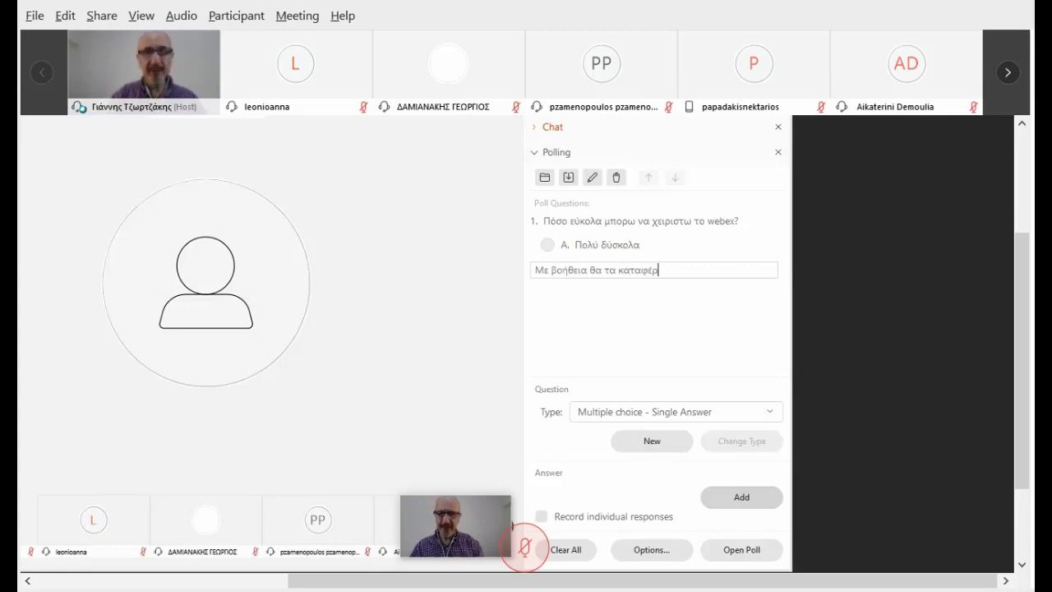
Add a third answer option reading "Νομίζω μπορώ" to the first question
left_click(741, 497)
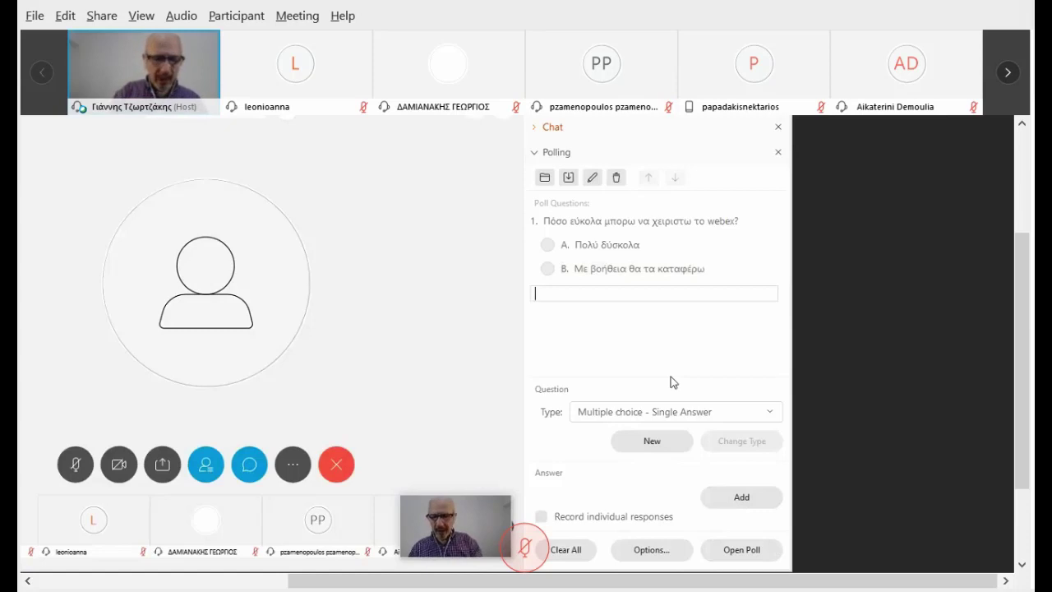
type("Νομ")
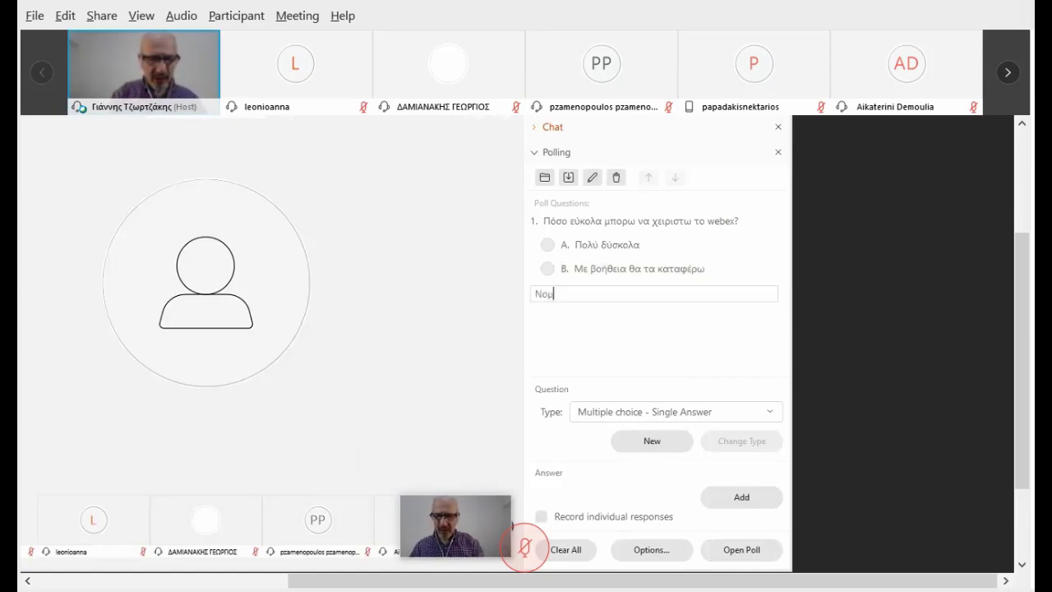
type("ίζω μπορώ")
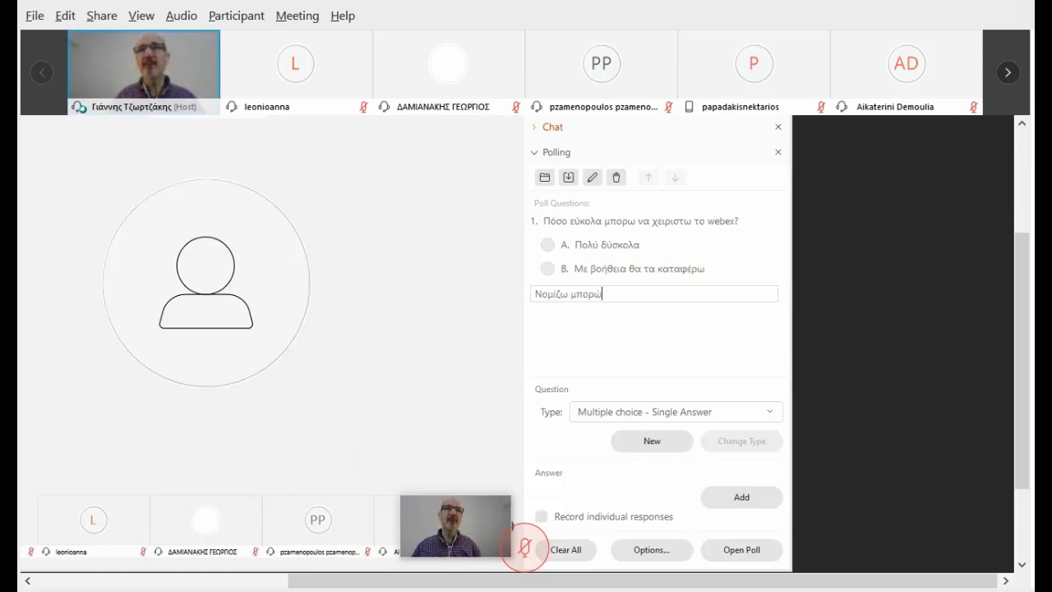
Add a fourth answer option reading "Ευκολα" to the first question
left_click(740, 493)
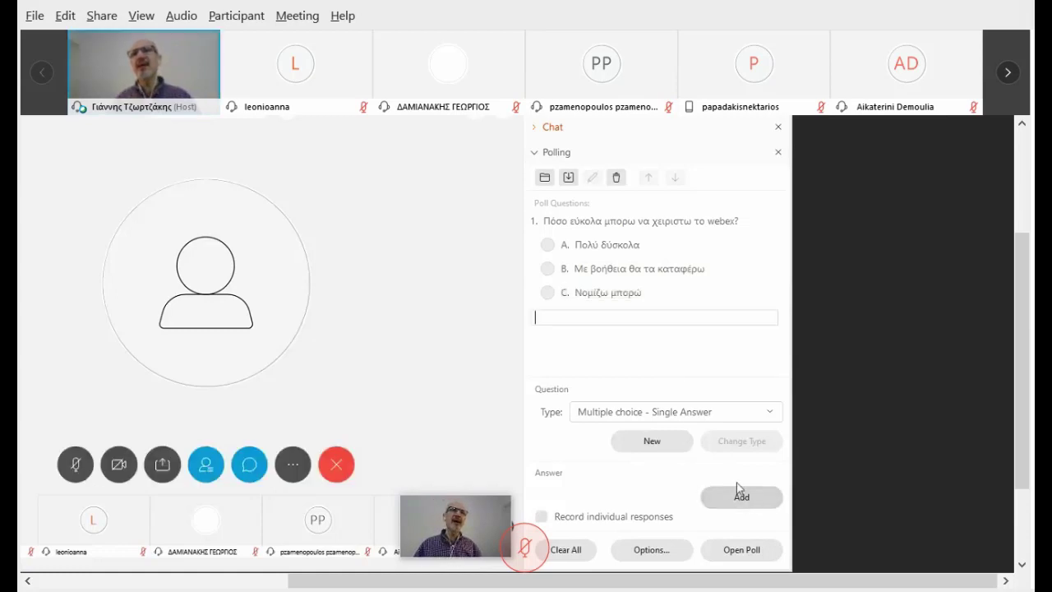
type("Ευ")
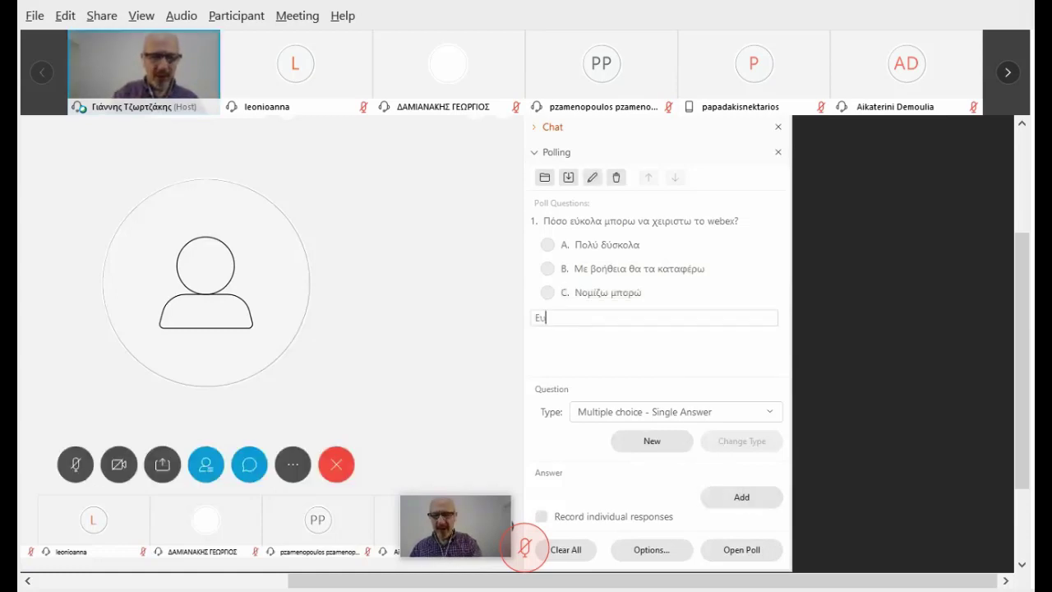
type("κολα")
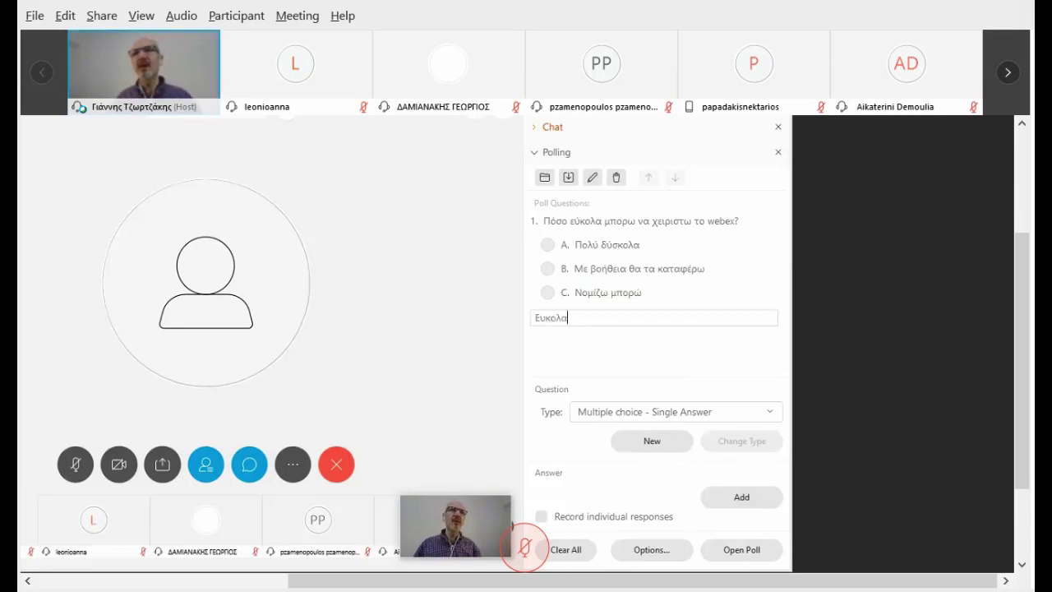
key("Return")
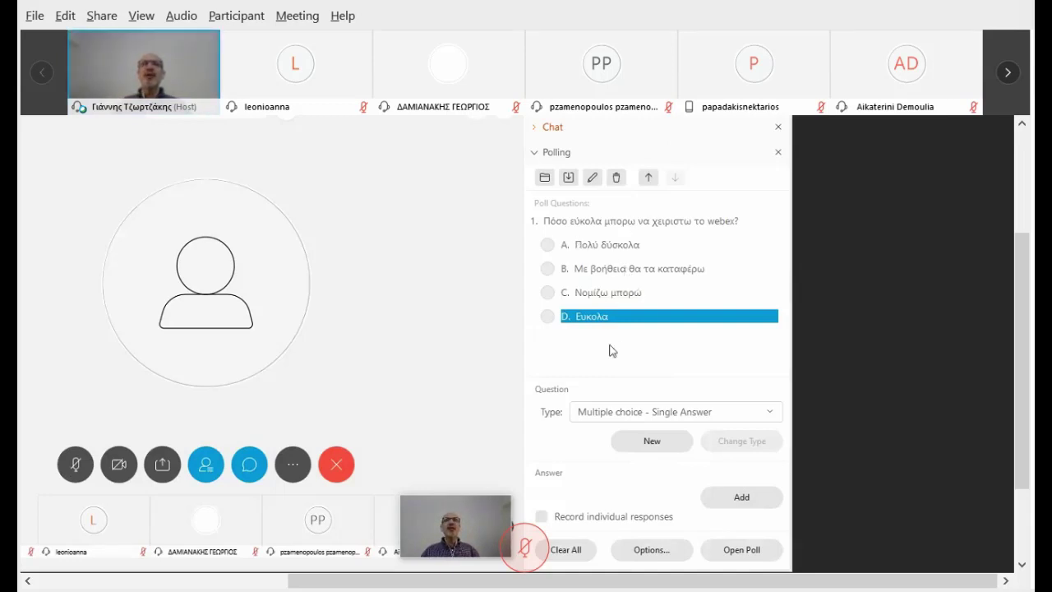
Start a second poll question of the type Short answer
left_click(772, 416)
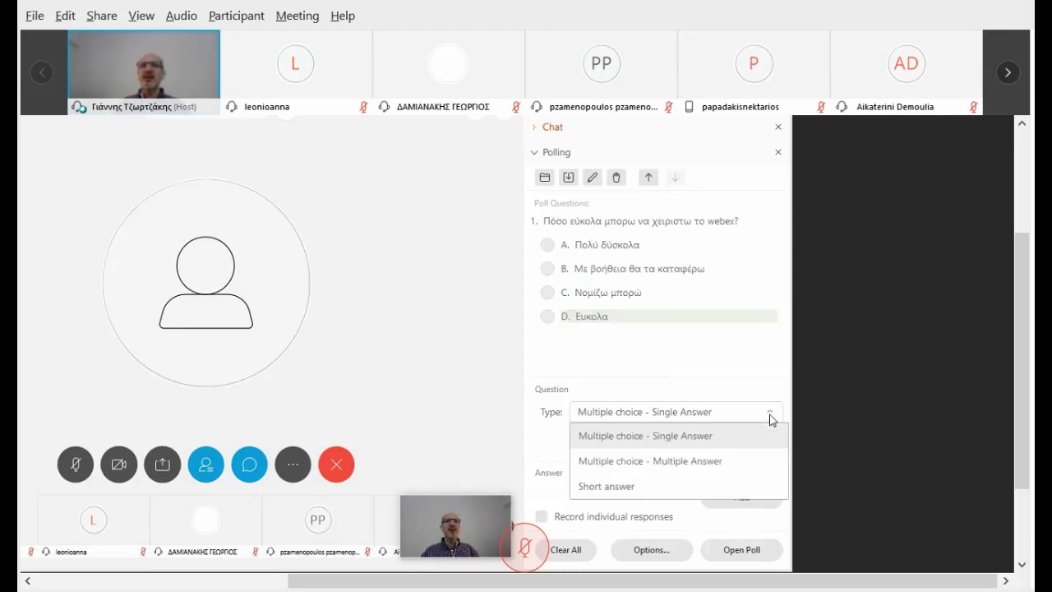
left_click(631, 488)
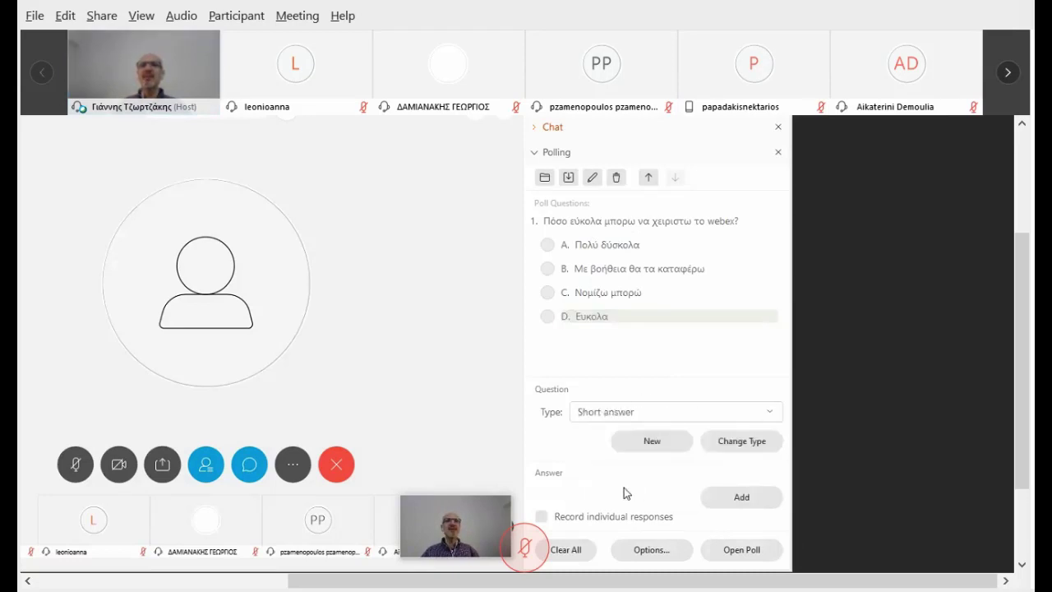
left_click(657, 439)
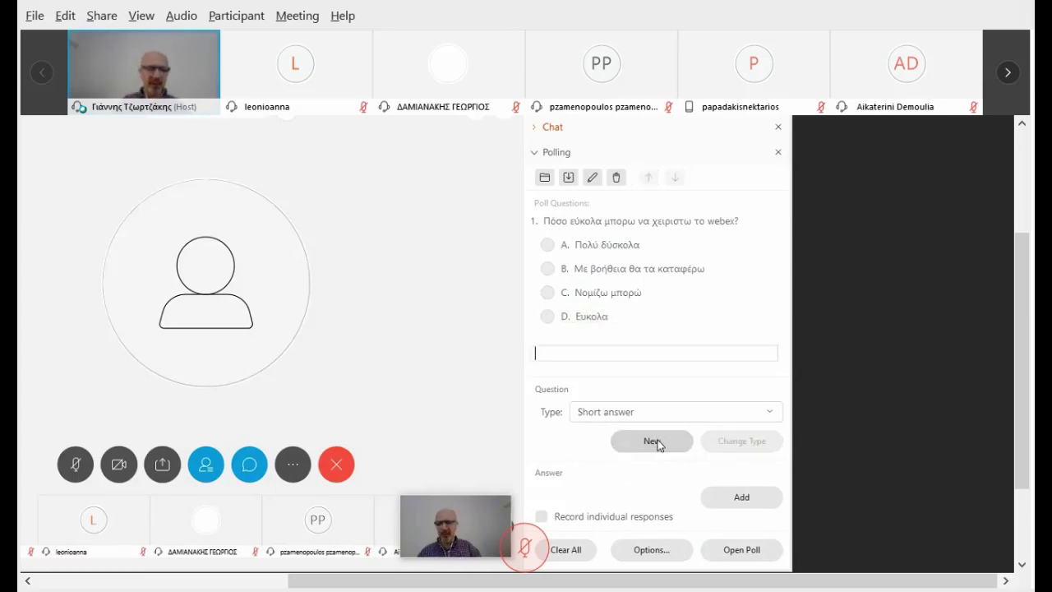
Enter "Ποιο χαρακτηριστικό μου άρεσεπερισσ΄οτερο;" as the text of the second question
type("Ποιο χ")
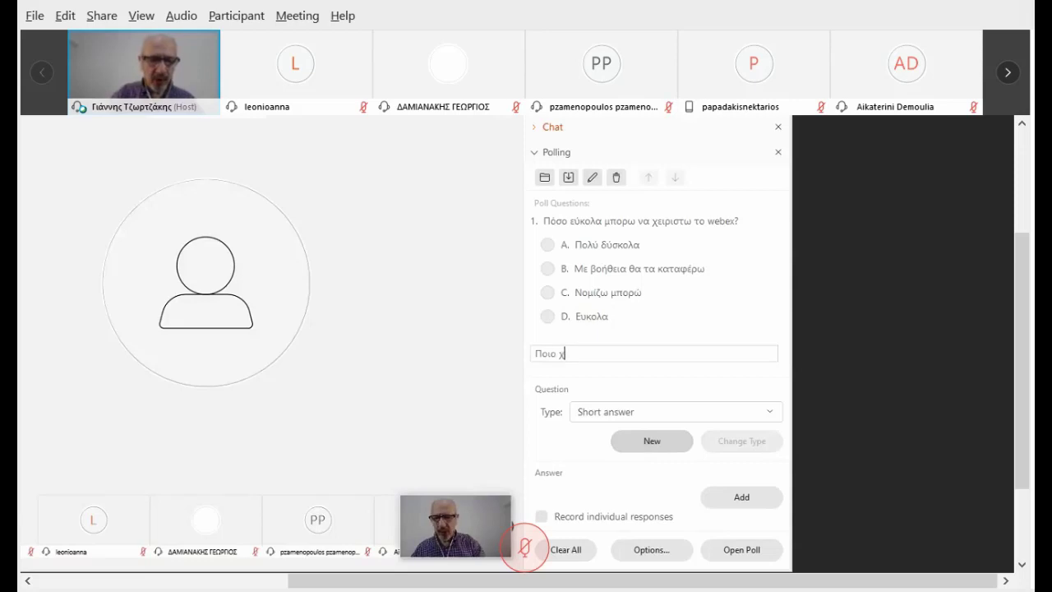
type("αρακτ")
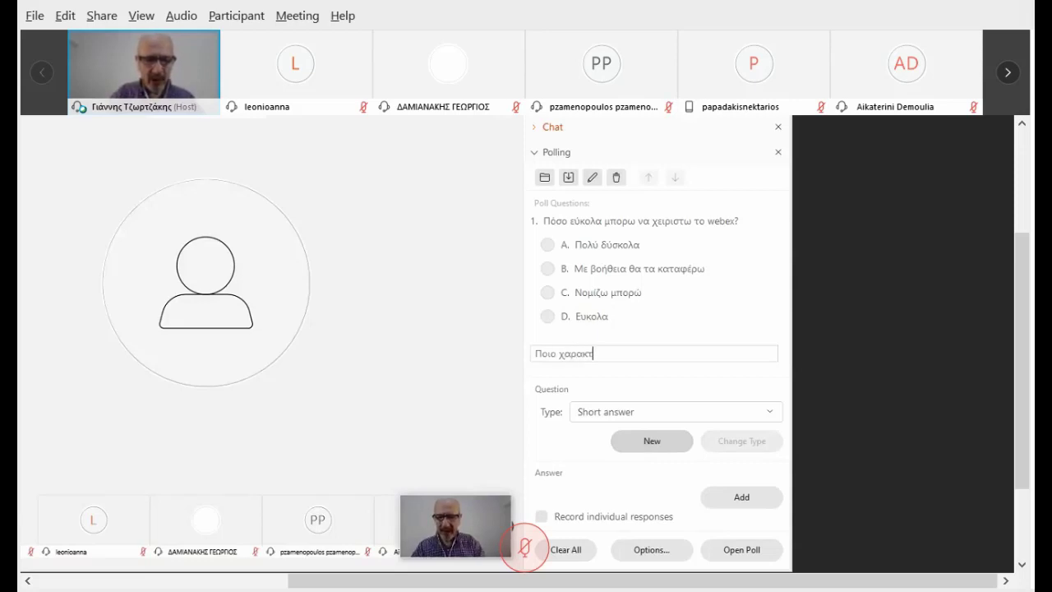
type("ηριστικό ")
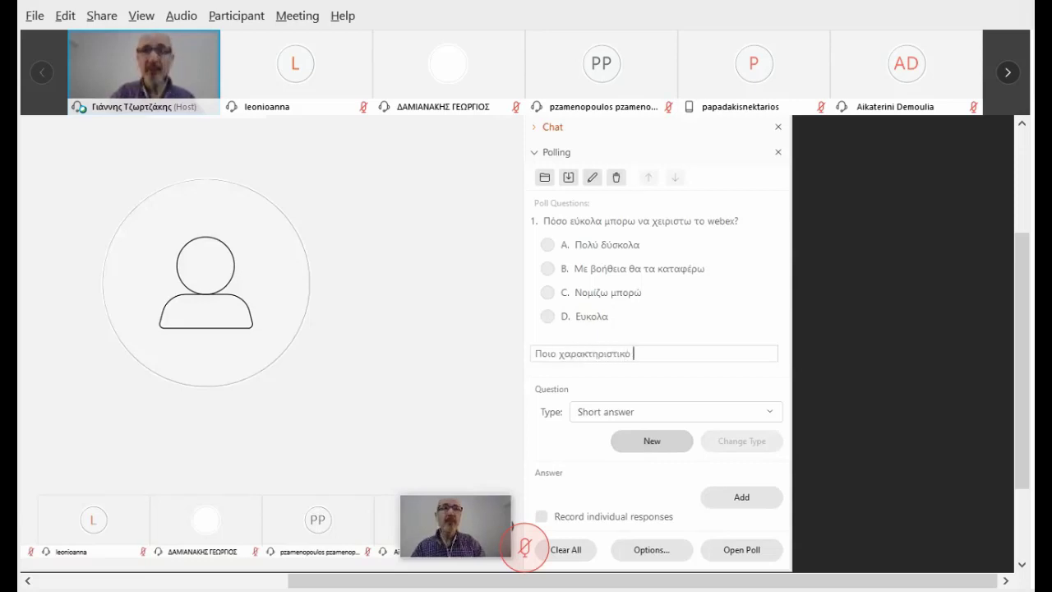
type("μου έ")
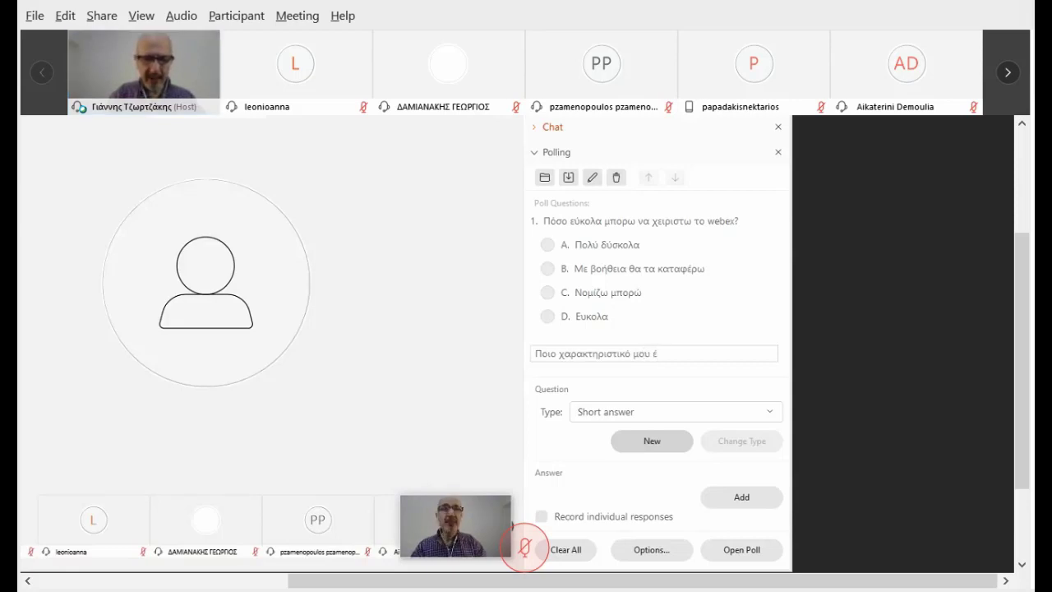
key("BackSpace")
type("ά")
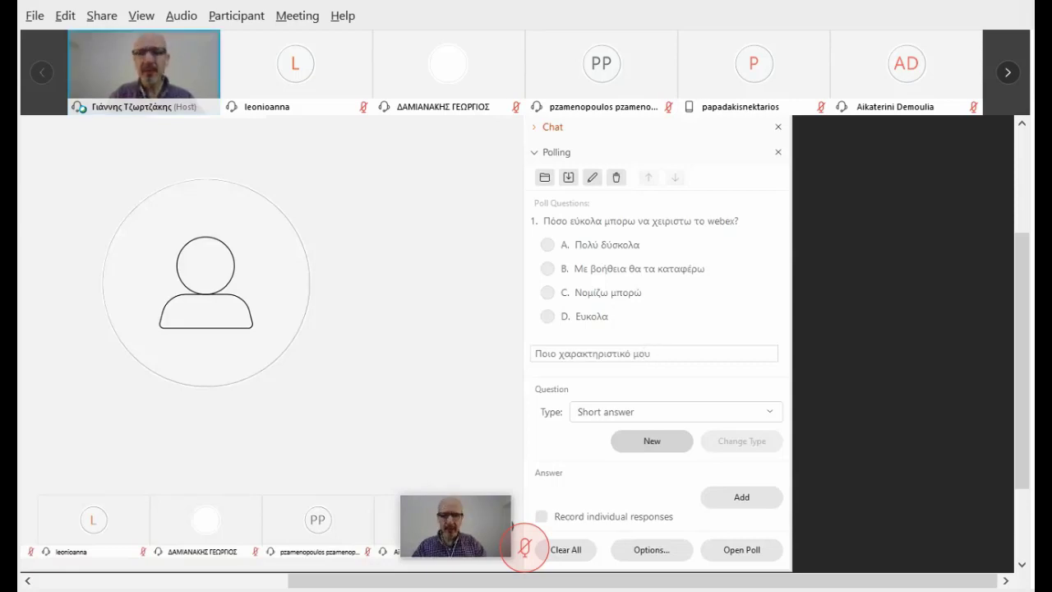
type("ρεσε")
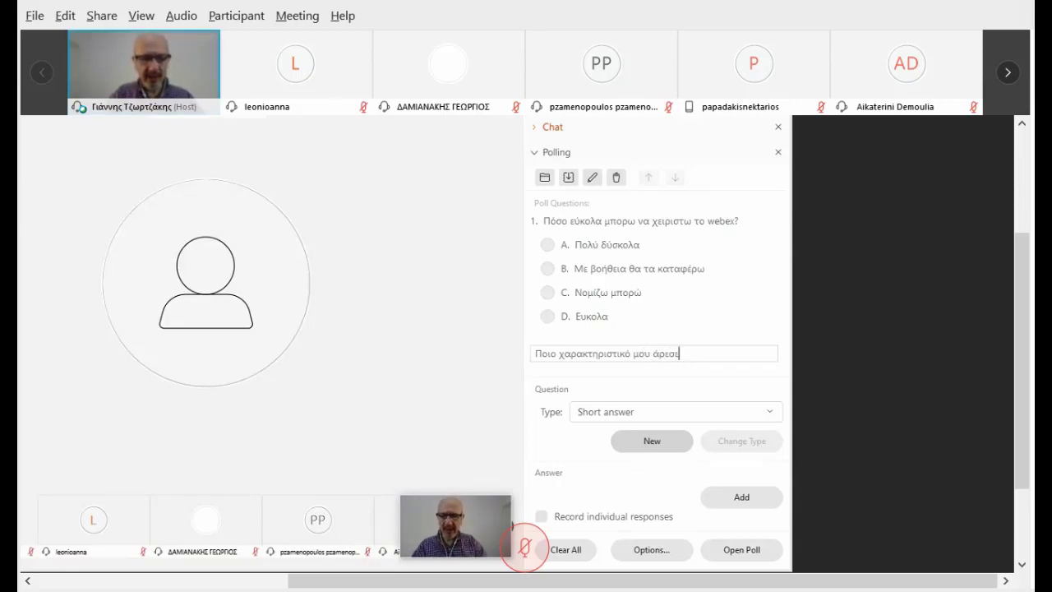
type("περισ΄οτ")
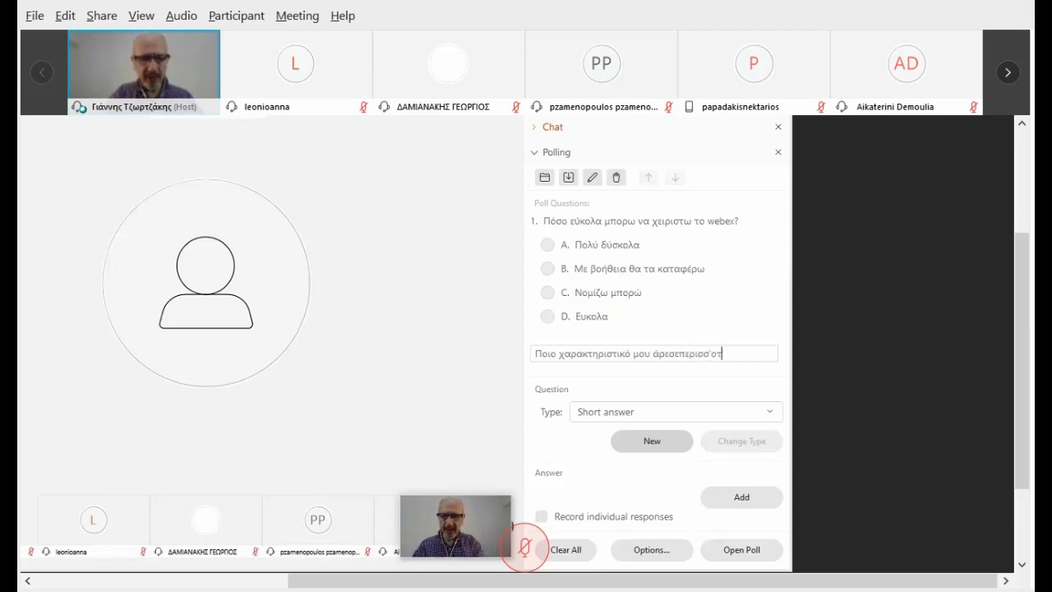
type("ερο;")
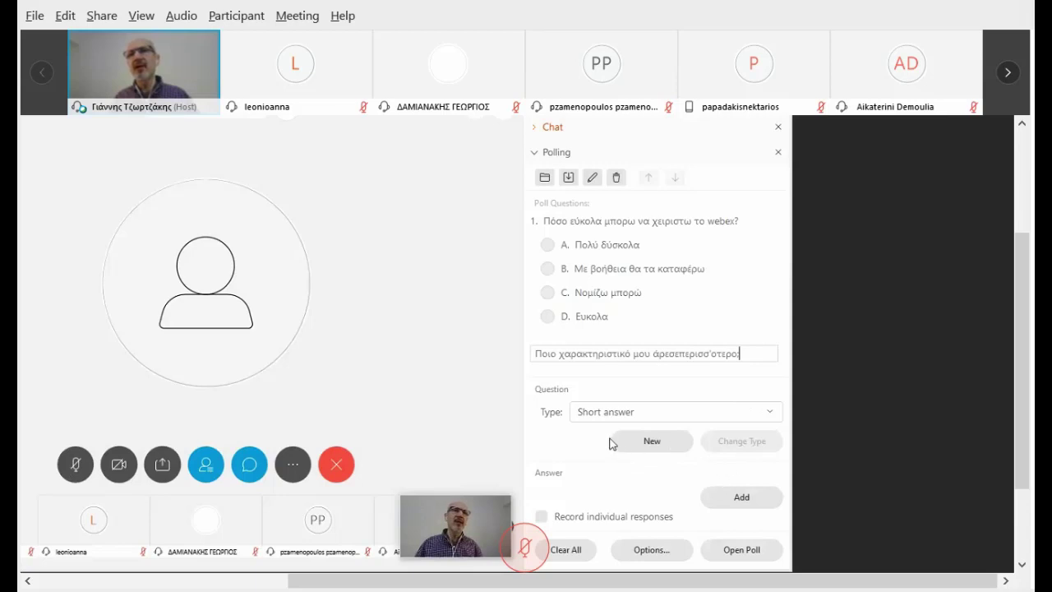
key("Return")
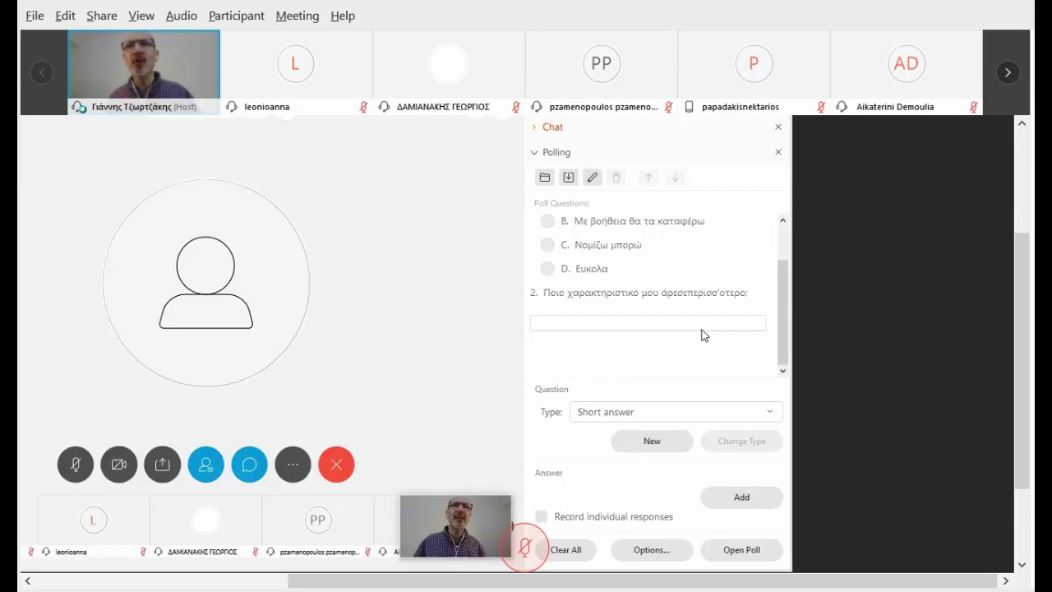
Correct the second question's text to "Ποιο χαρακτηριστικό μου άρεσε περισσότερο;"
left_click(640, 295)
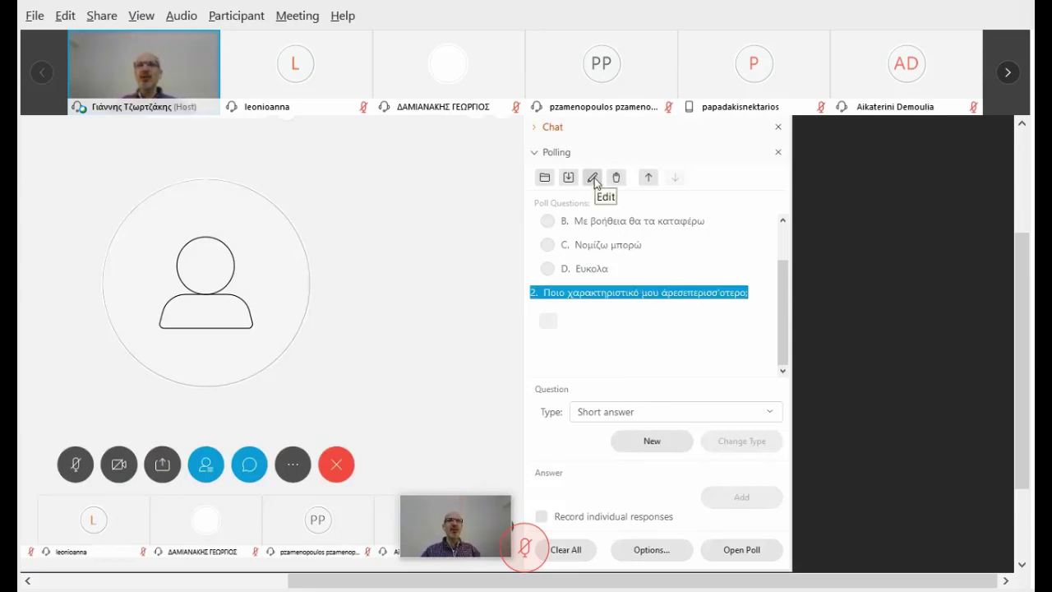
left_click(594, 177)
left_click(679, 298)
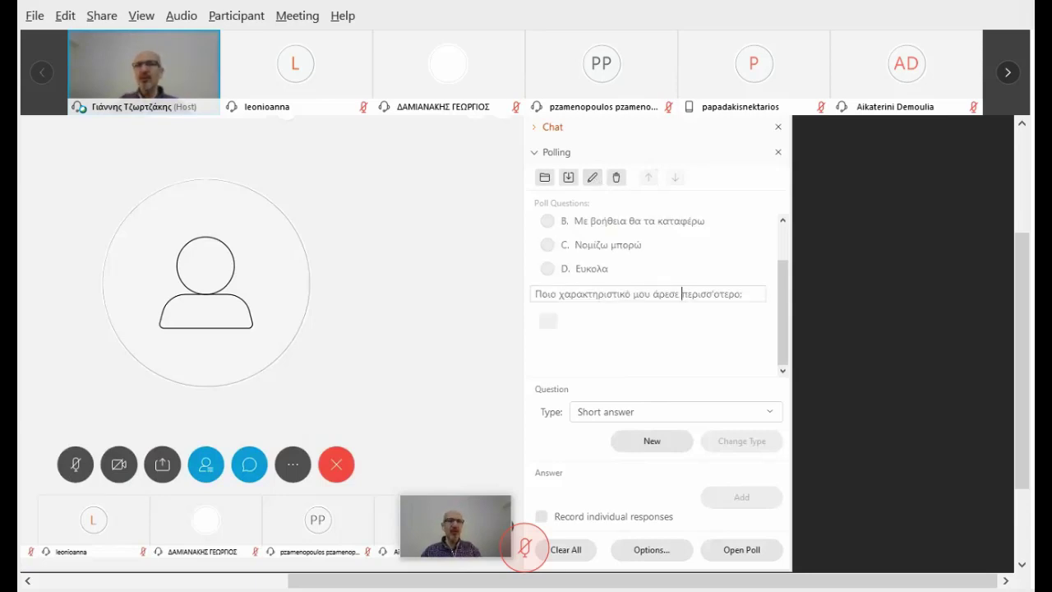
left_click(688, 294)
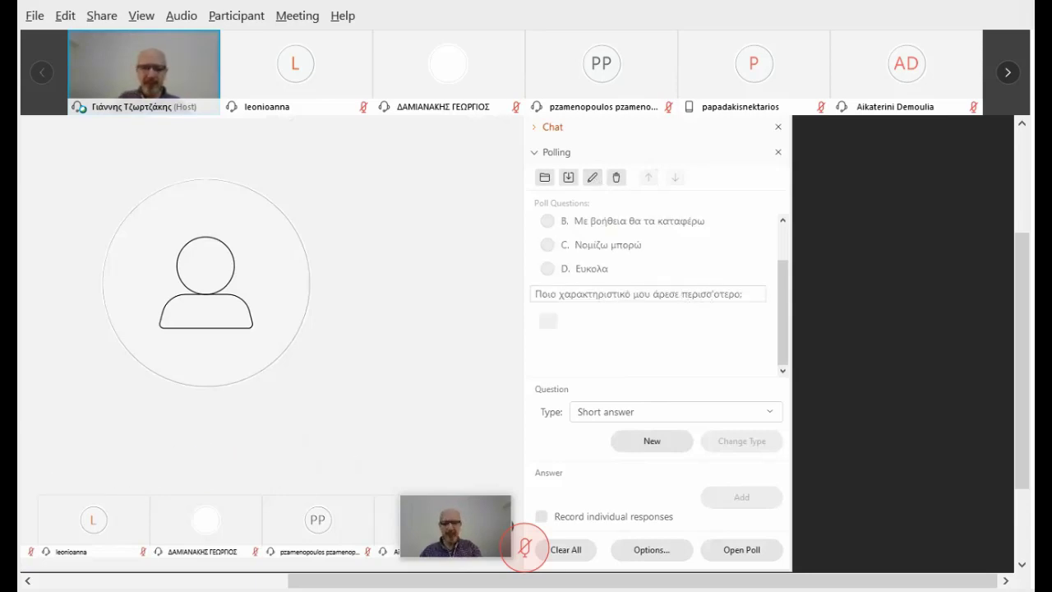
key("Right")
key("Right")
key("BackSpace")
type("ό")
key("Delete")
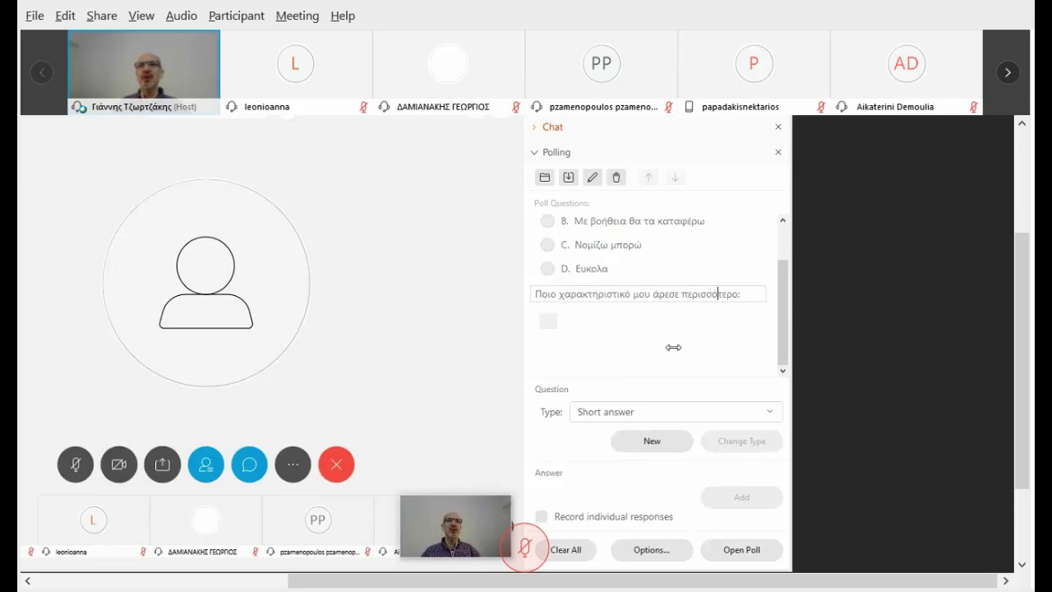
key("Return")
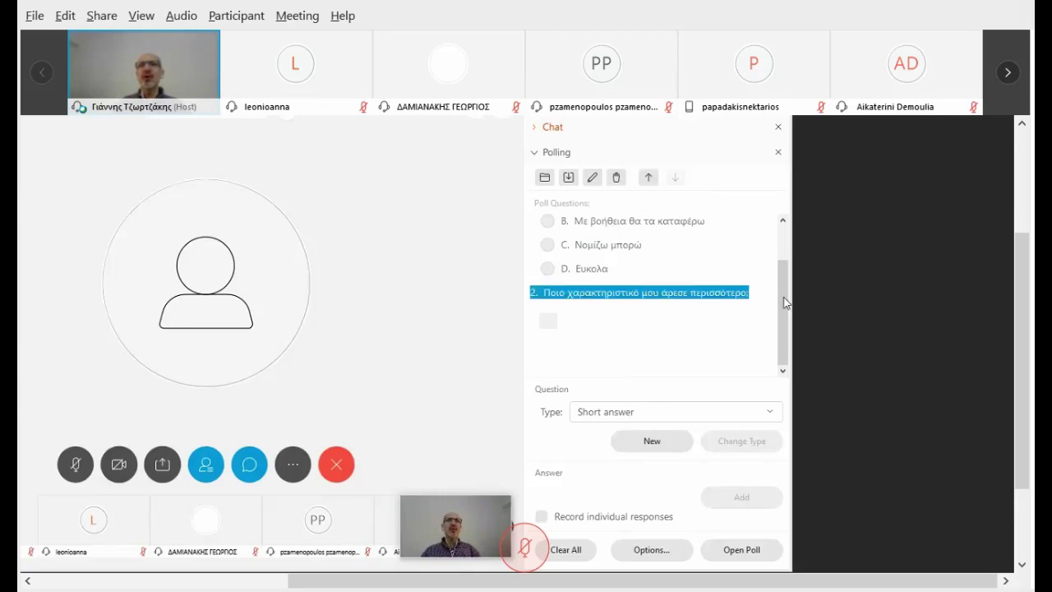
Turn Record individual responses on and off again, and open the two-question poll to the participants
left_click_drag(786, 303, 786, 251)
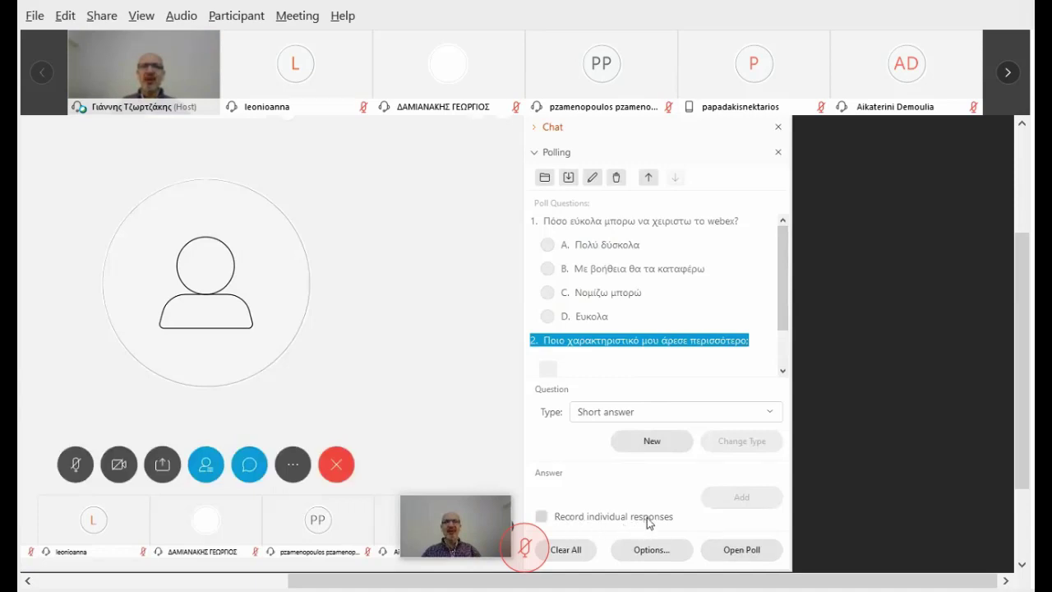
left_click(587, 516)
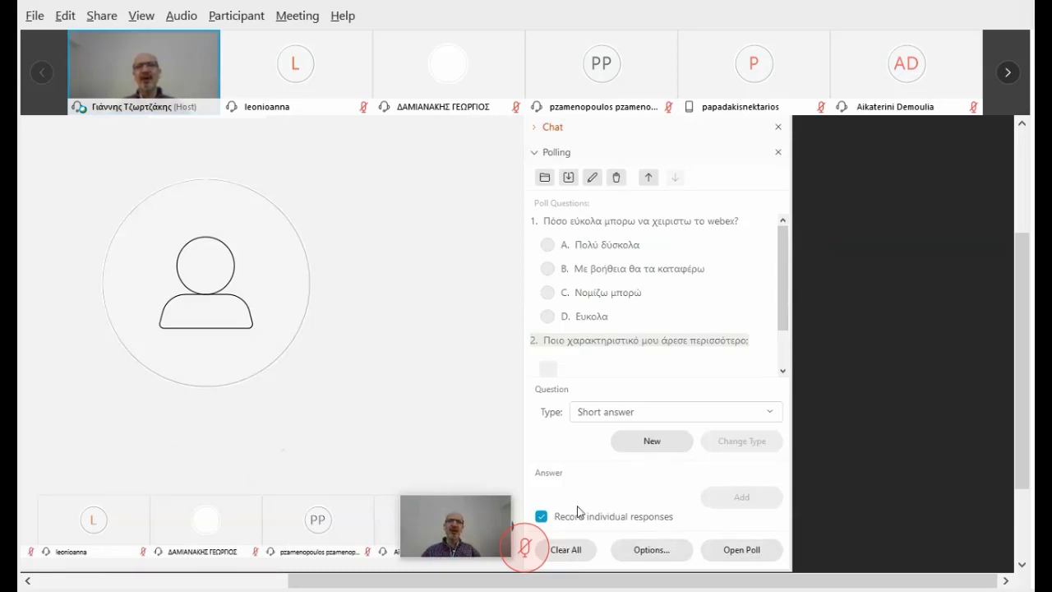
left_click(541, 516)
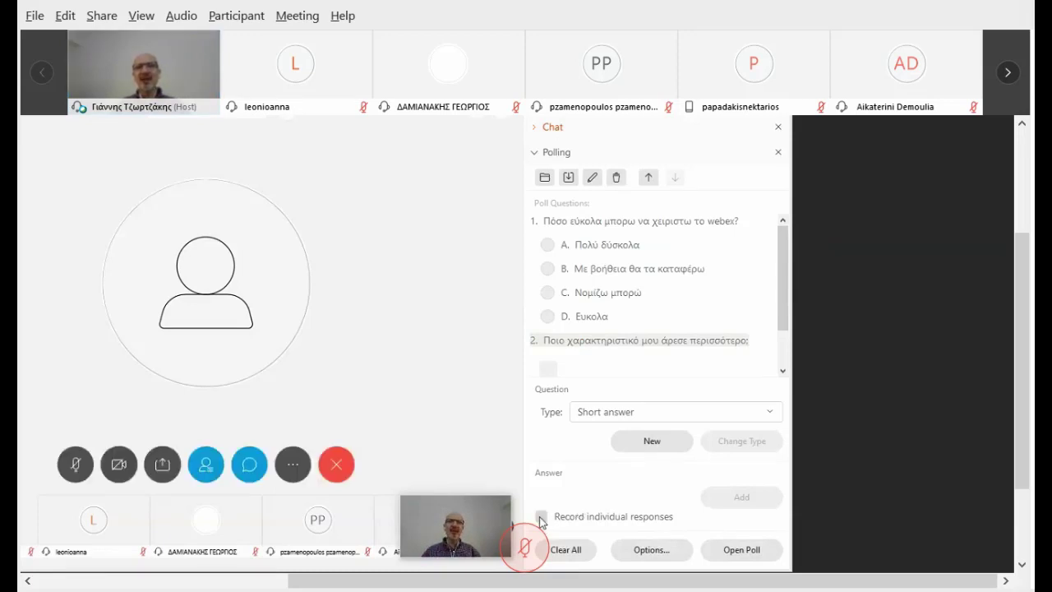
left_click(738, 556)
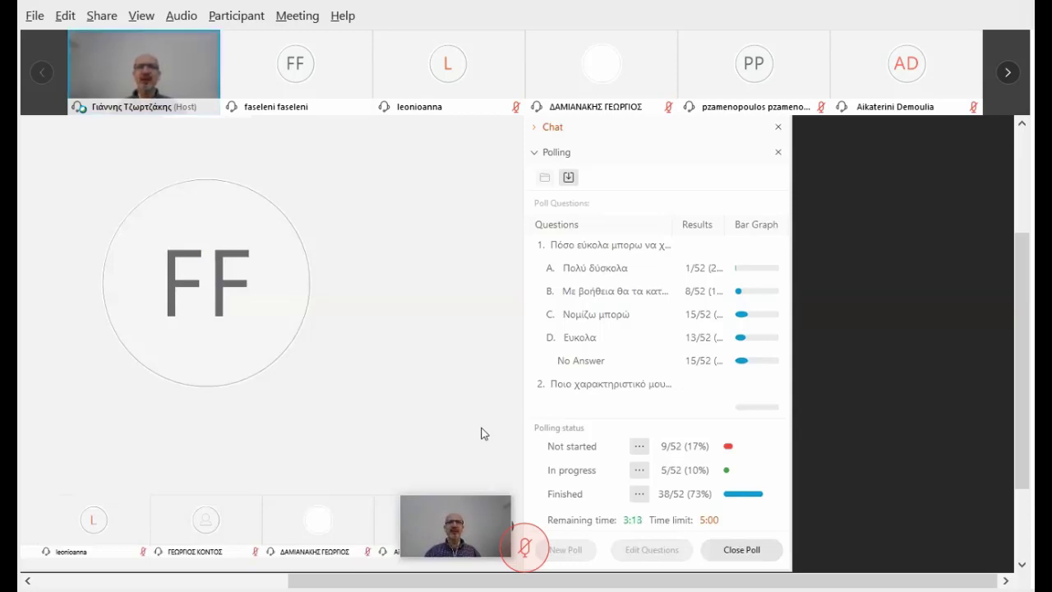
Save the poll questions in the Documents folder as a Poll (*.atp) file named "Pollςεβεχ"
left_click(568, 178)
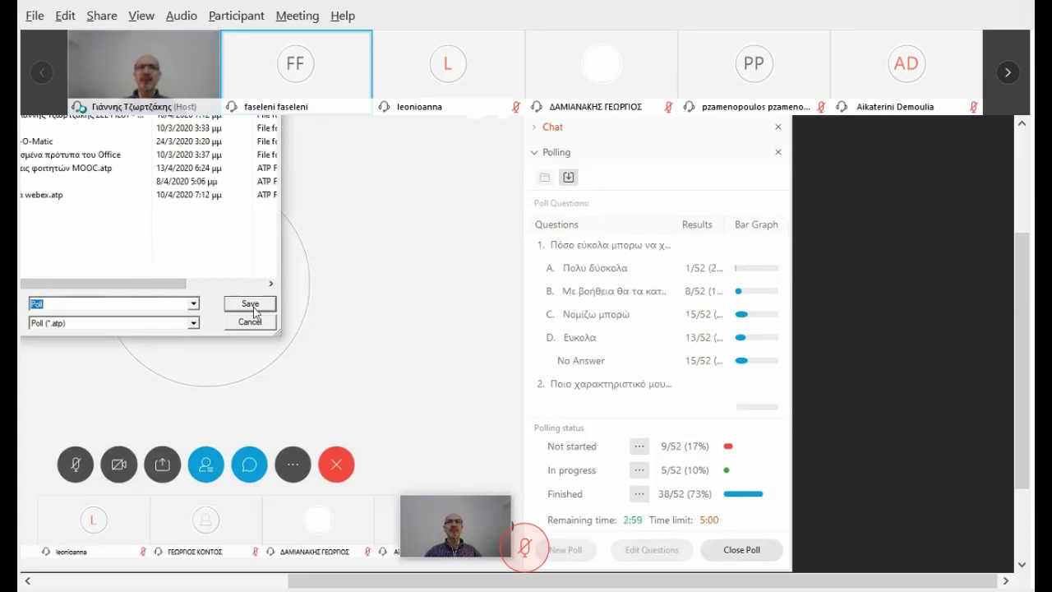
left_click(137, 304)
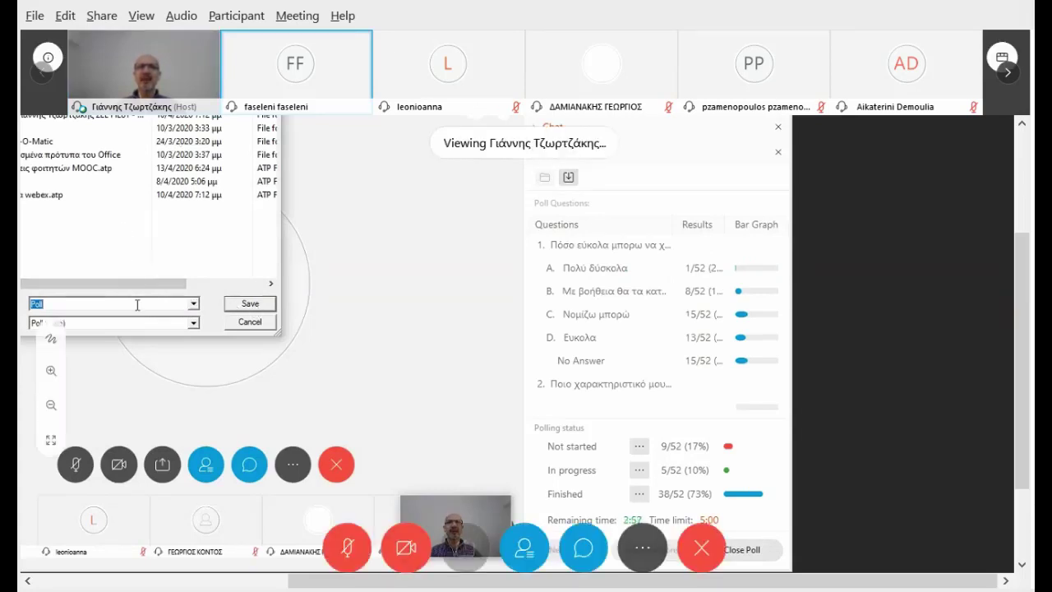
type("ς")
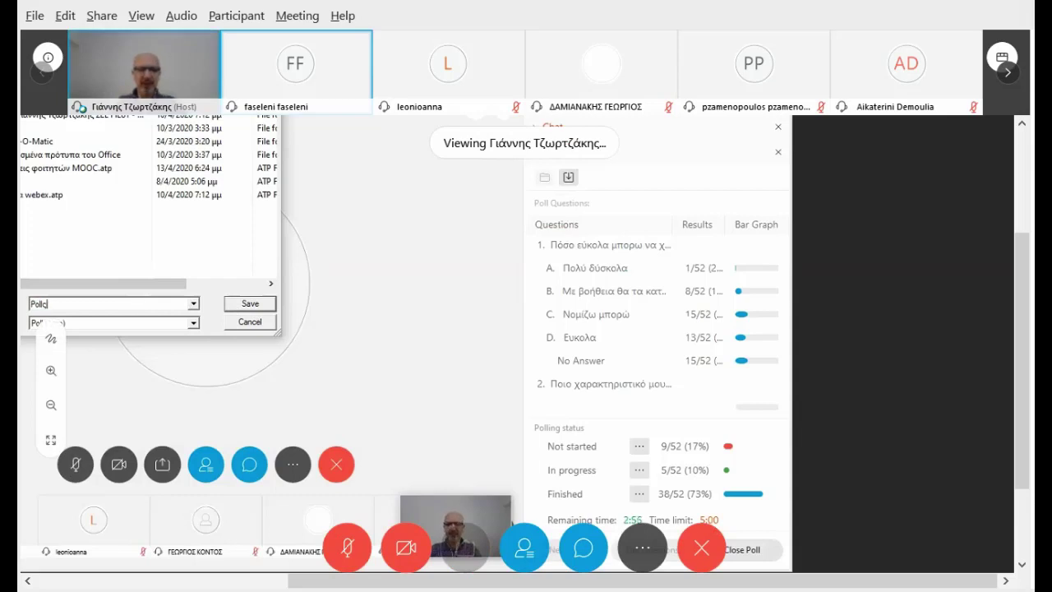
type("εβεχ")
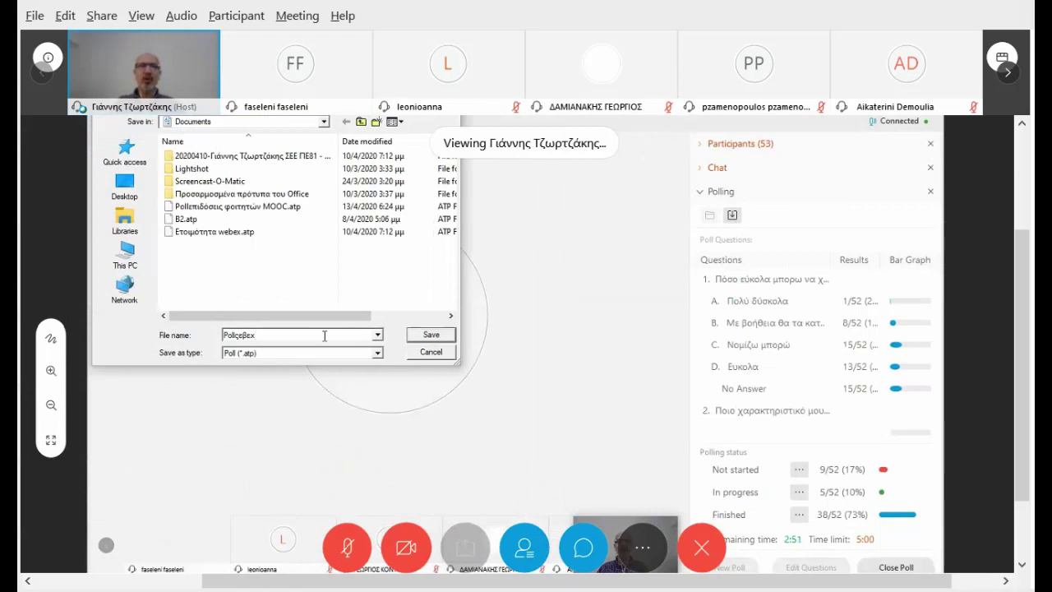
left_click(431, 338)
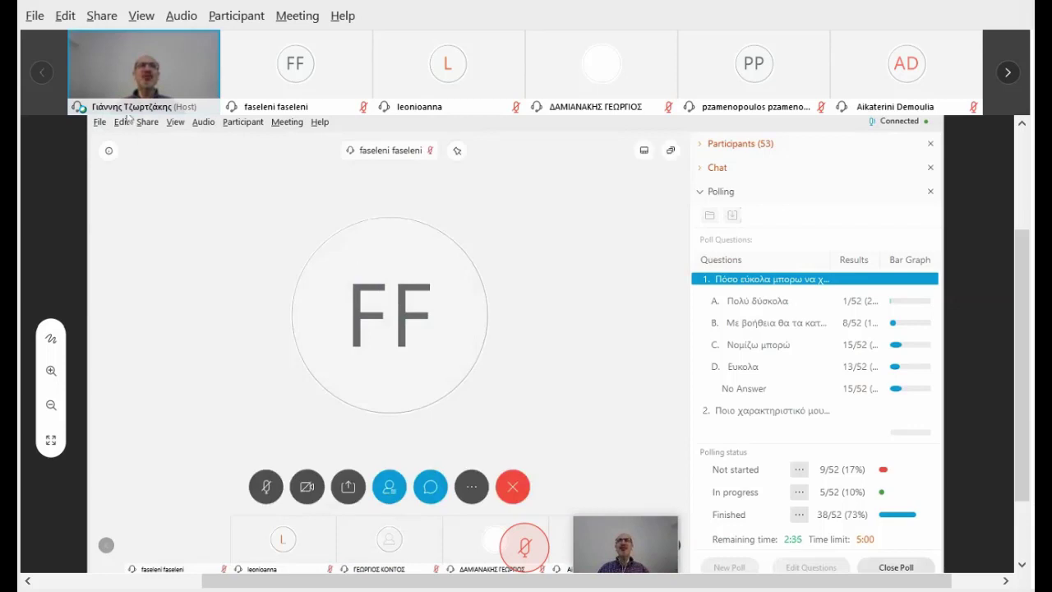
left_click(101, 123)
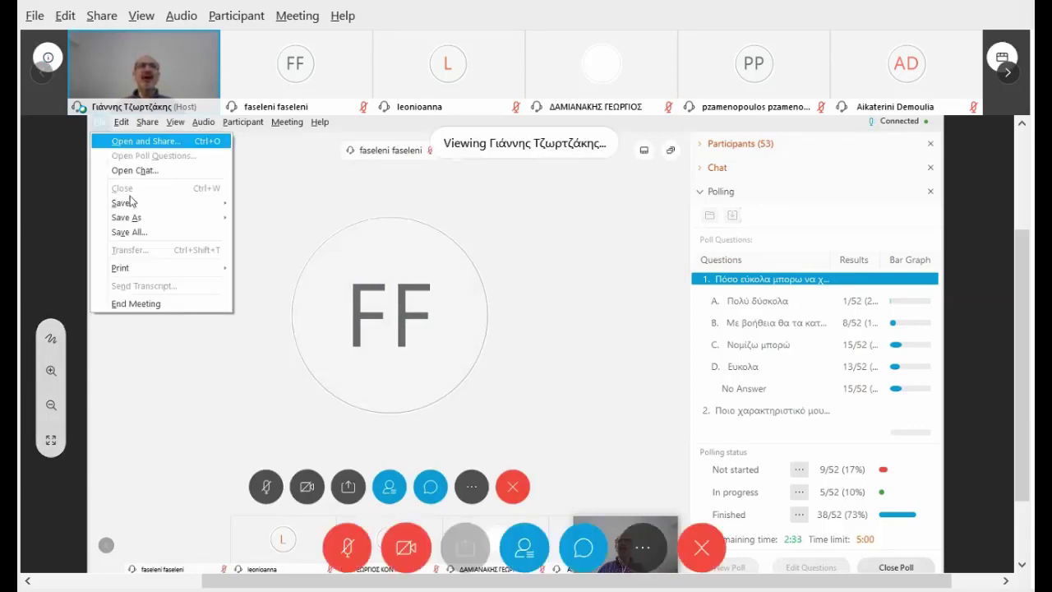
mouse_move(134, 202)
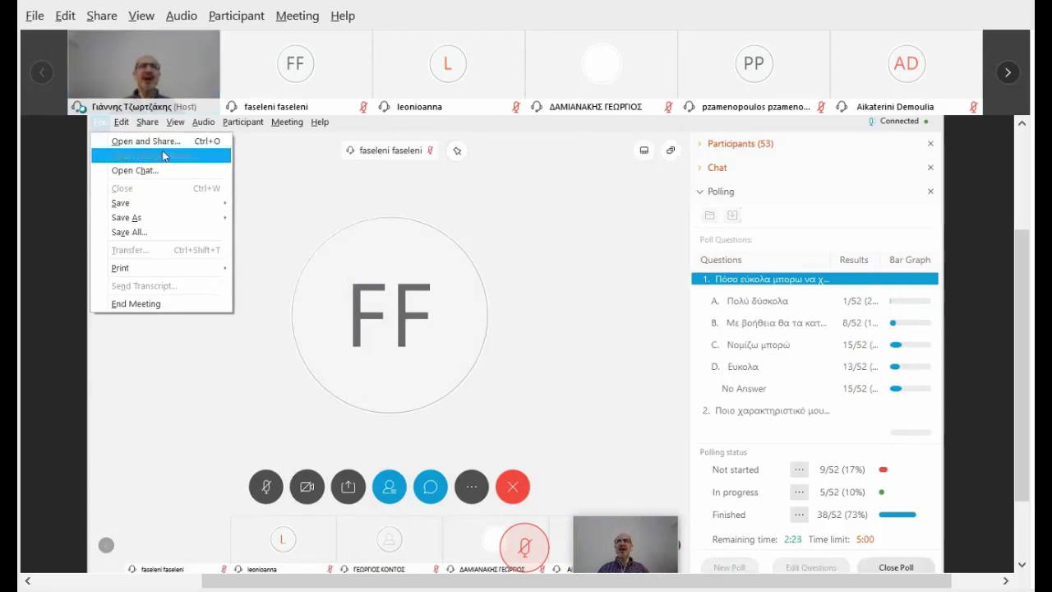
left_click(507, 375)
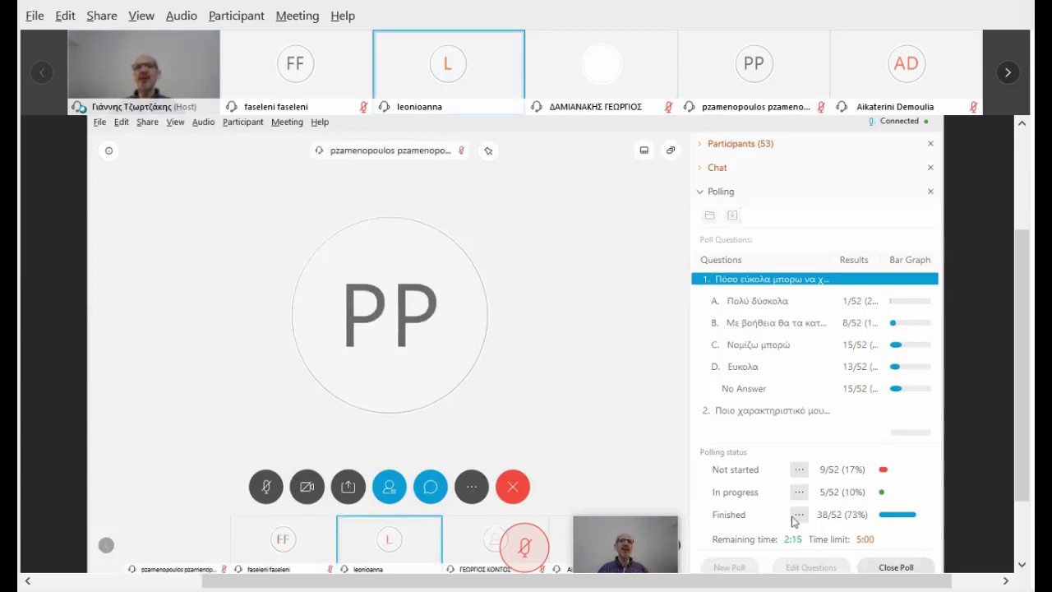
Close the running poll, dismiss the wait for remaining responses, and share the poll results with the attendees
left_click(896, 567)
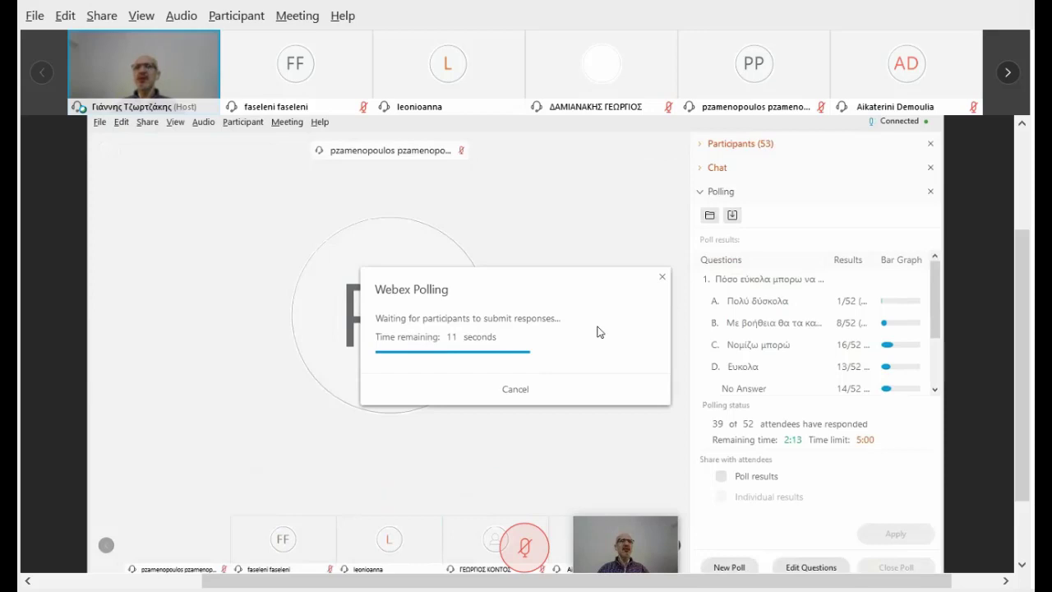
left_click(522, 393)
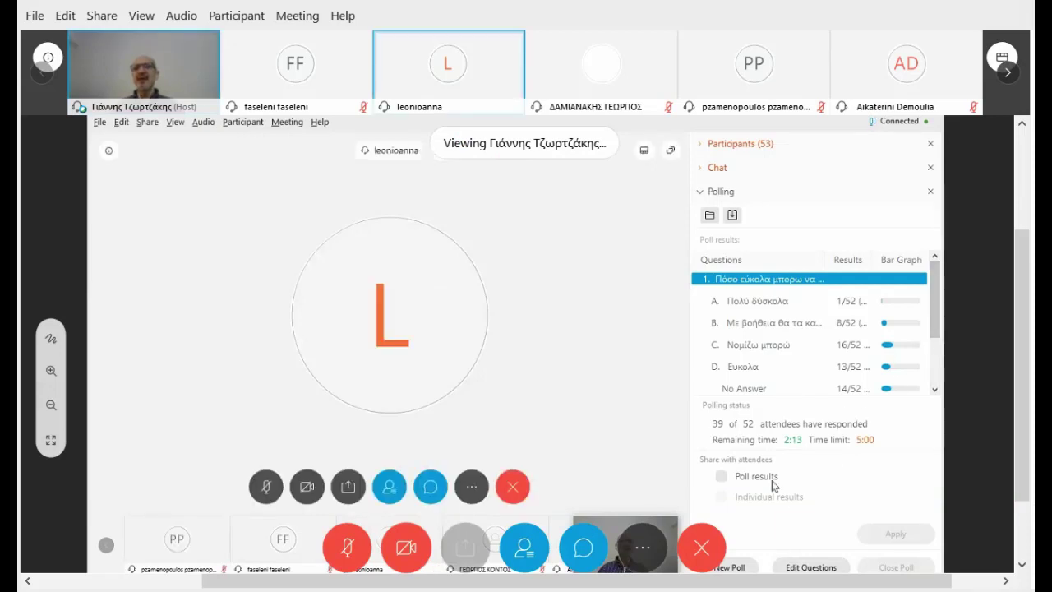
left_click(722, 477)
left_click(883, 539)
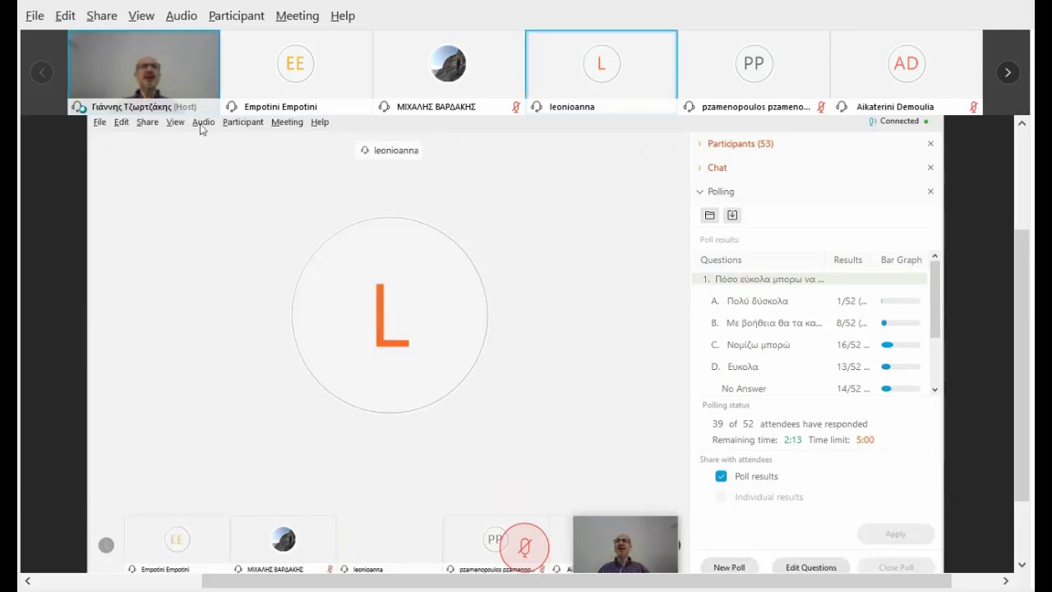
Share the Microsoft PowerPoint slide show as meeting content and advance it to the slide on the Notifications preferences
left_click(149, 123)
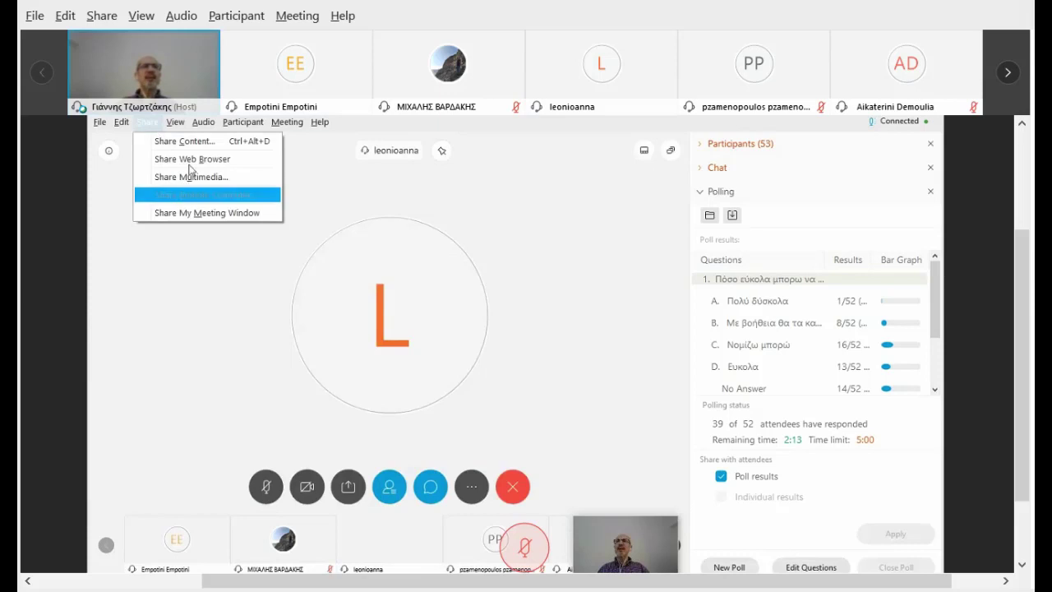
left_click(177, 141)
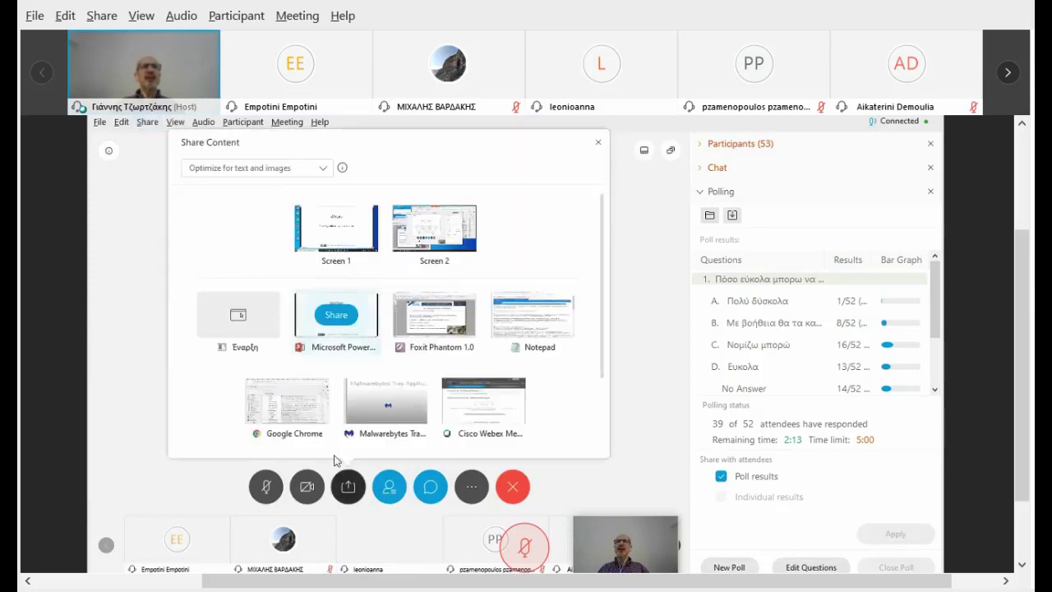
left_click(347, 323)
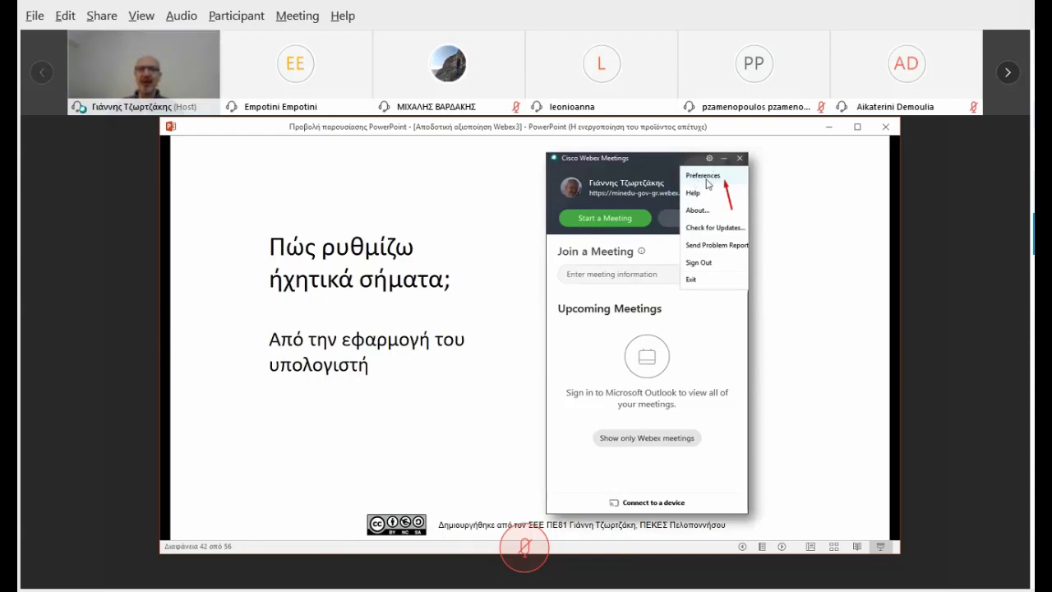
left_click(498, 454)
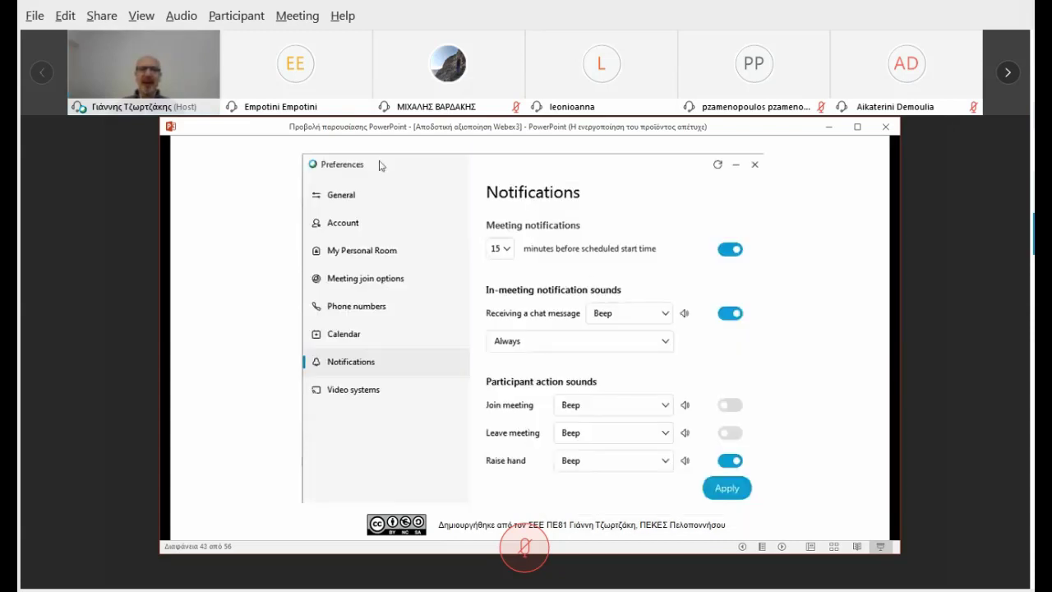